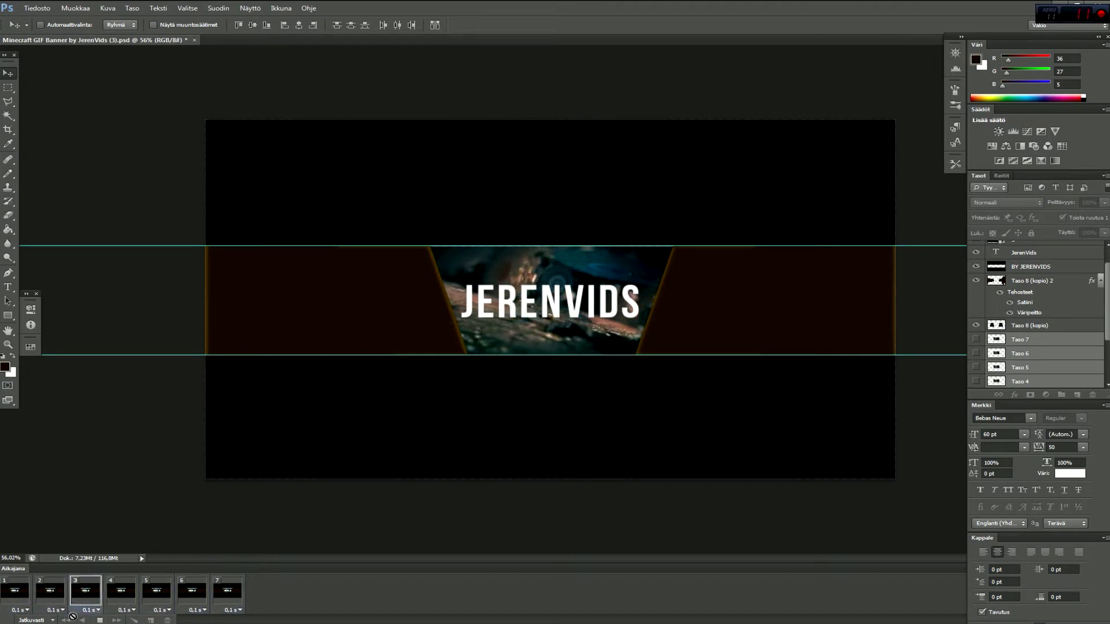
Stop the animation preview and replace the JerenVids title text with HELLO :).
left_click(97, 620)
left_click(24, 598)
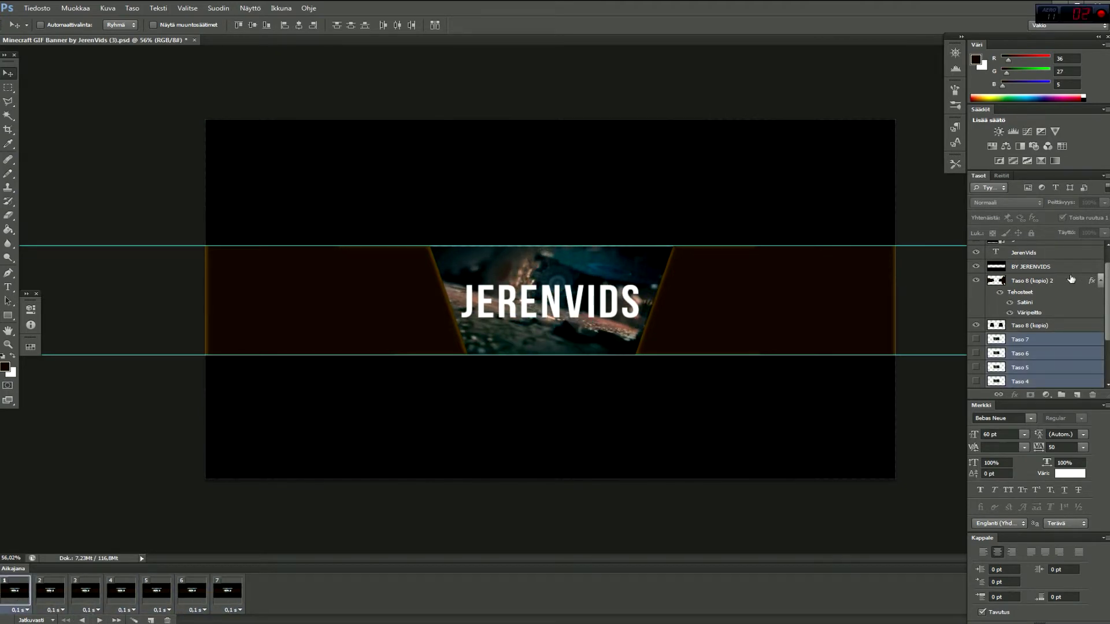
left_click(1035, 266)
scroll(1035, 289, "up", 1)
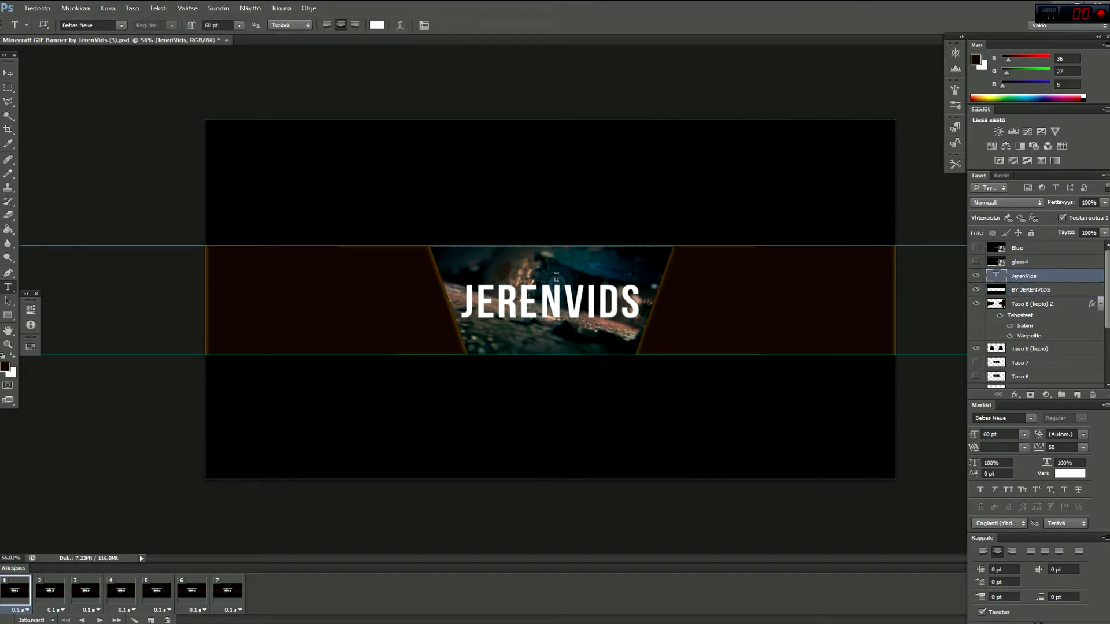
left_click(488, 296)
key("ctrl+a")
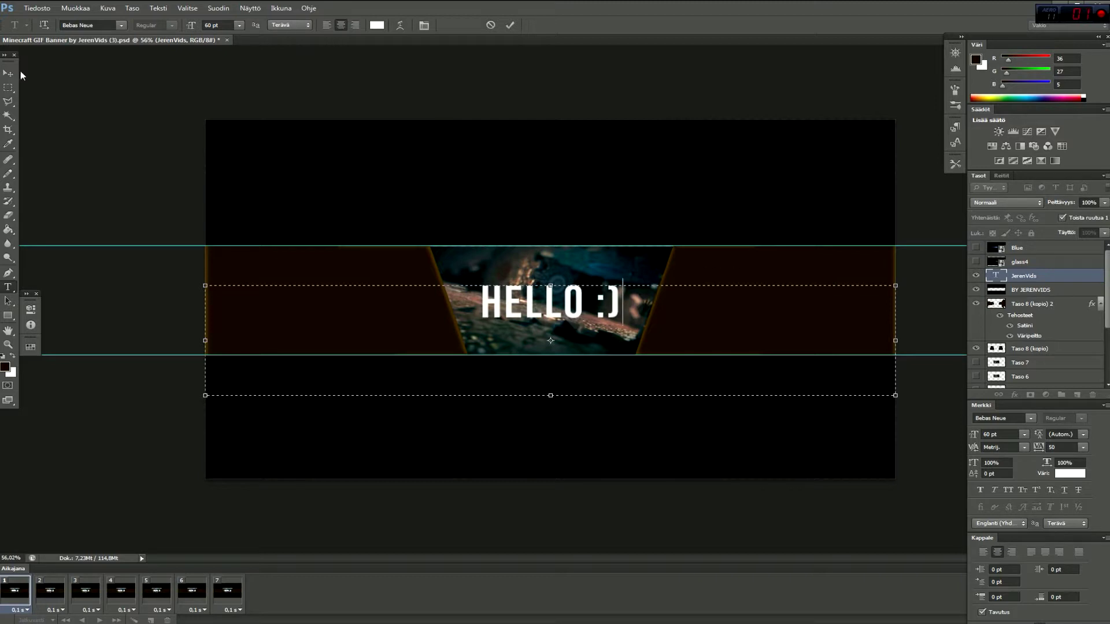
left_click(3, 70)
scroll(544, 310, "up", 5)
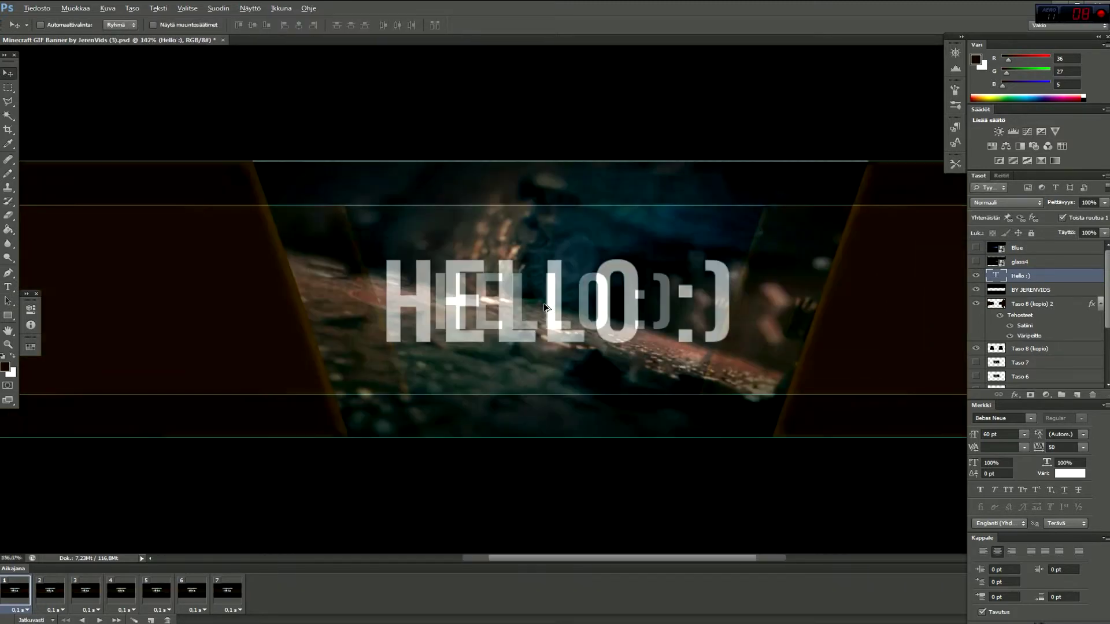
scroll(545, 283, "down", 4)
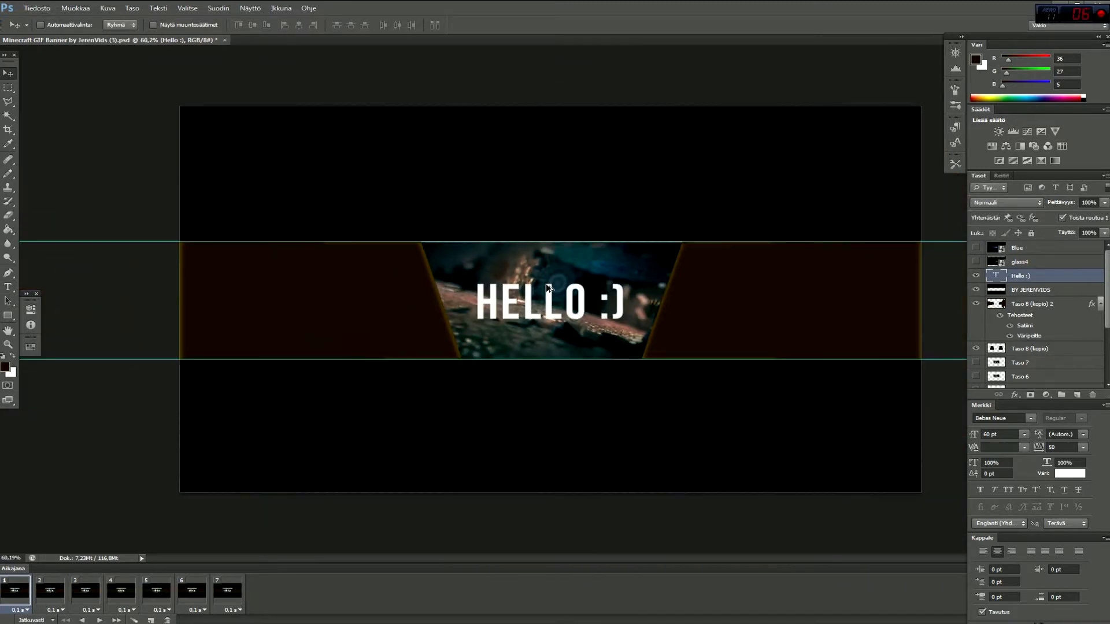
scroll(546, 283, "down", 1)
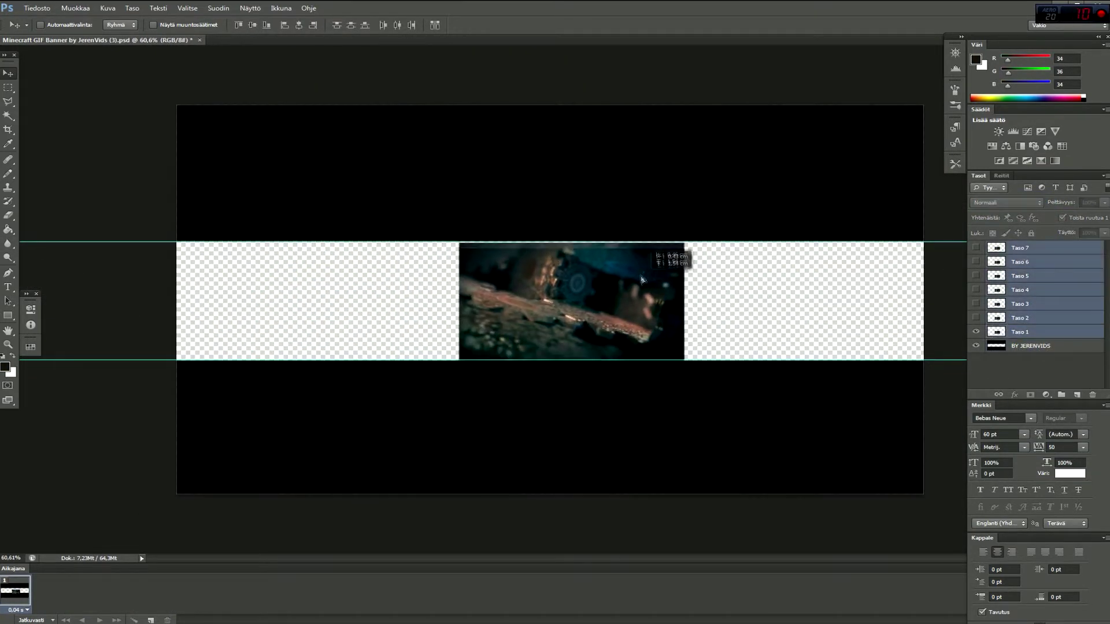
Shift the seven frame images slightly to the left.
left_click_drag(642, 272, 630, 273)
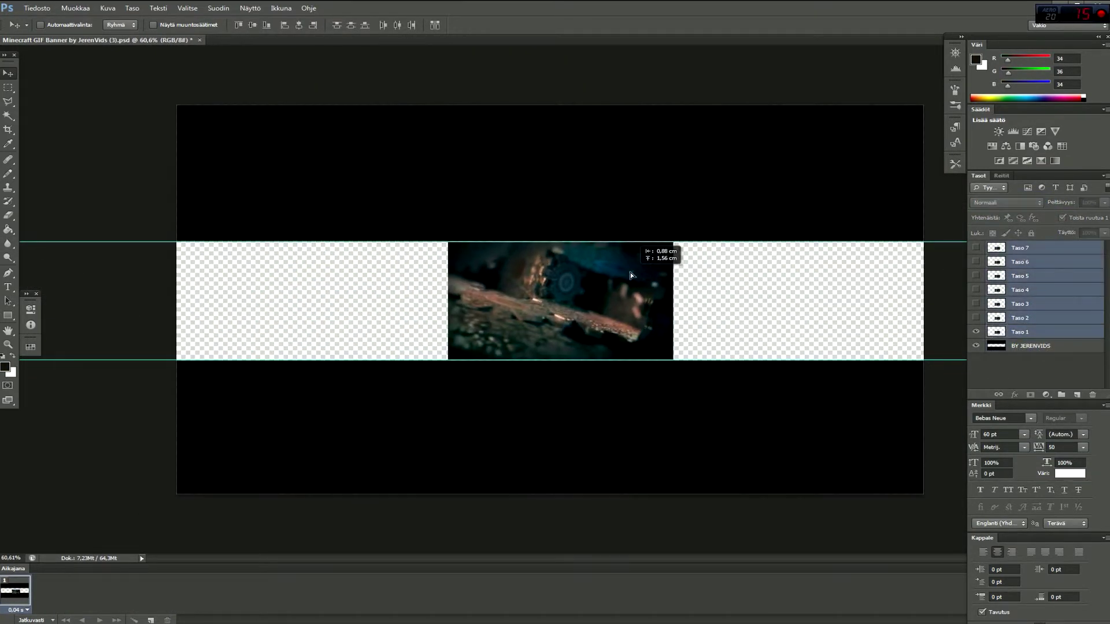
scroll(581, 292, "up", 2)
scroll(581, 293, "up", 2)
scroll(580, 297, "up", 1)
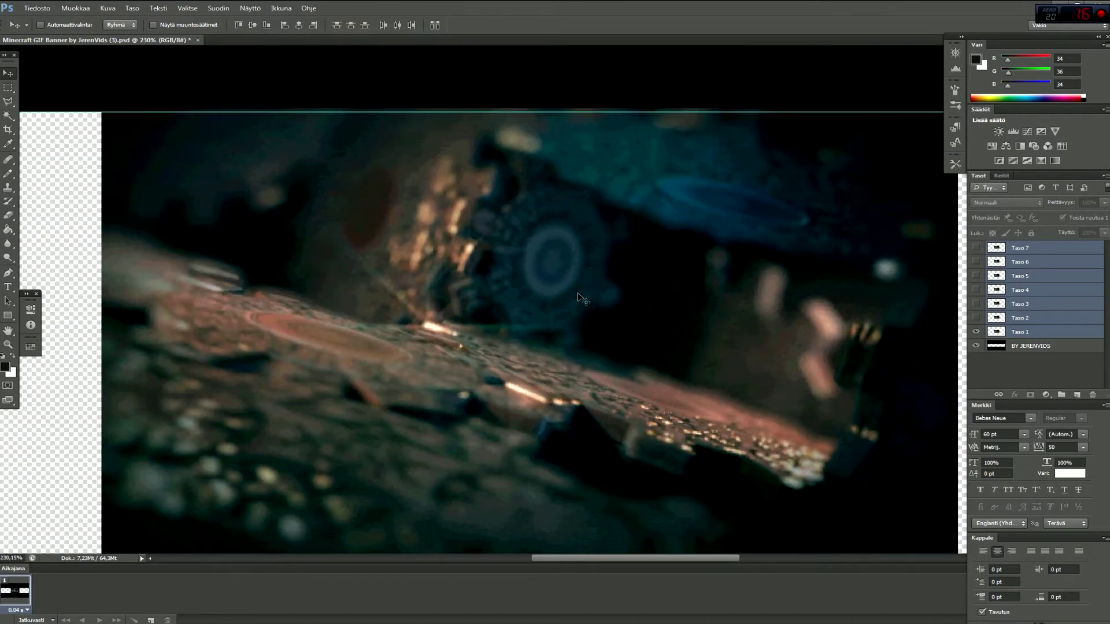
scroll(579, 298, "down", 1)
Scale the seven frame images together to 102.5% width and 110.16% height.
key("ctrl+t")
left_click_drag(559, 423, 546, 429)
scroll(547, 429, "up", 1)
scroll(547, 429, "down", 2)
left_click_drag(768, 289, 808, 289)
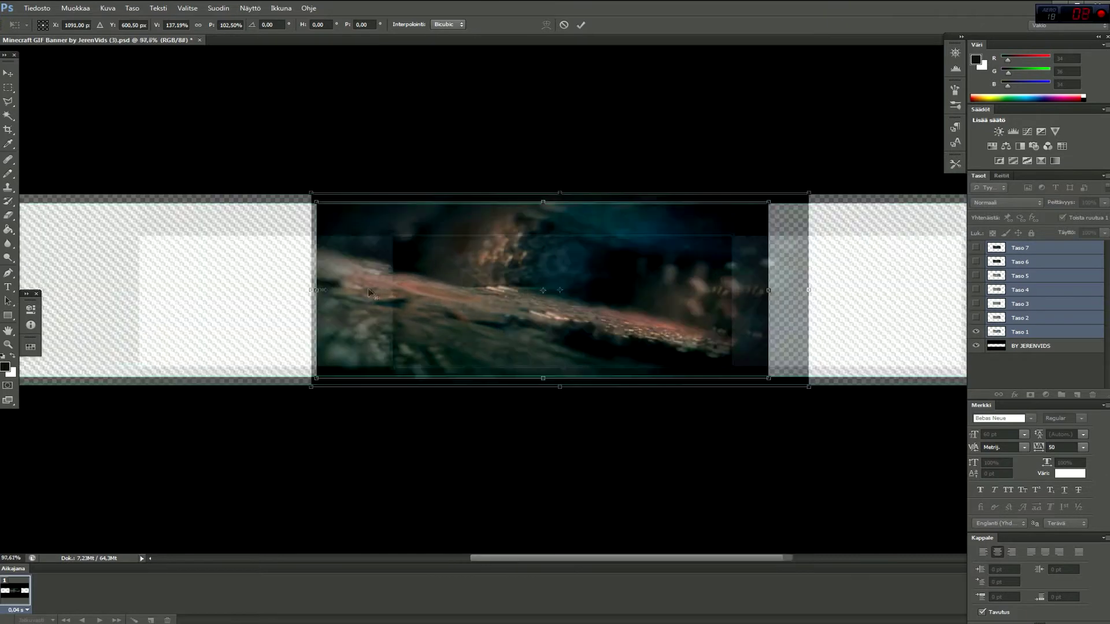
scroll(367, 288, "down", 2)
left_click_drag(701, 300, 670, 301)
left_click_drag(422, 300, 446, 300)
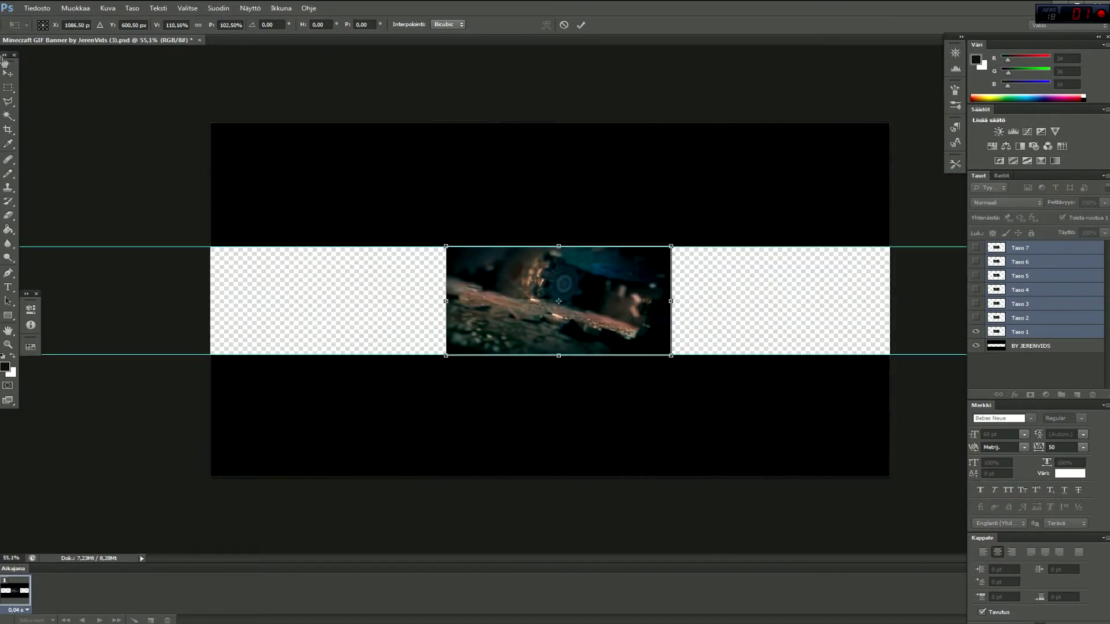
key("Return")
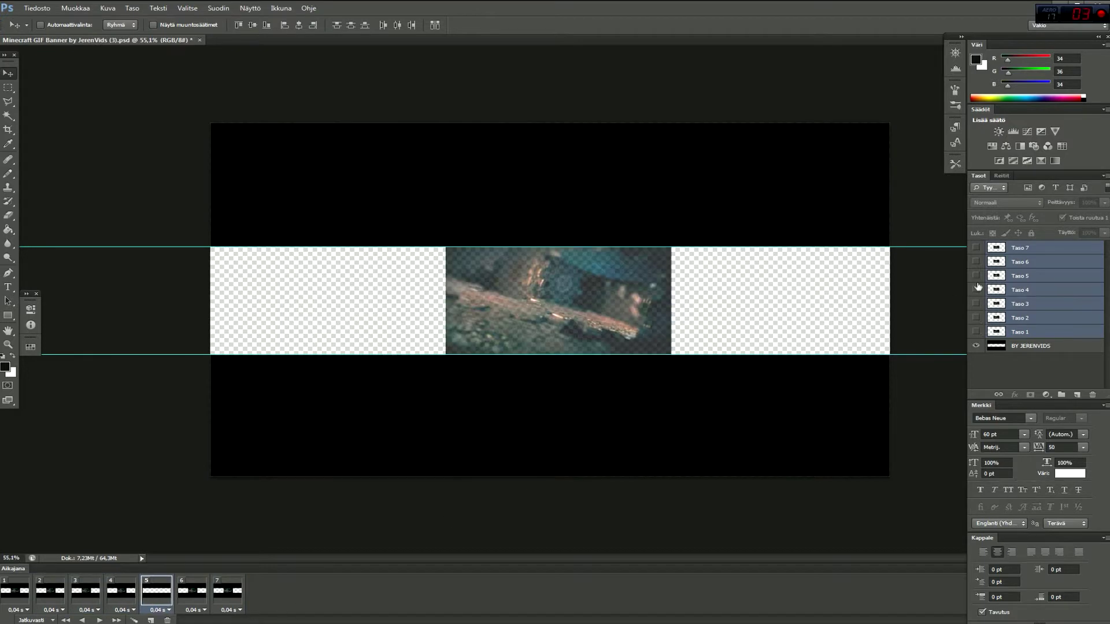
Stop the preview and set all seven frame delays to 0,5 s.
left_click(101, 620)
left_click(27, 610)
left_click(23, 517)
left_click(63, 610)
left_click(58, 517)
left_click(98, 610)
left_click(143, 518)
left_click(169, 609)
left_click(185, 517)
Change all seven frame delays to 0,1 s and preview the animation.
left_click(27, 610)
left_click(24, 494)
left_click(62, 604)
left_click(58, 493)
left_click(98, 610)
left_click(93, 494)
left_click(134, 609)
left_click(196, 610)
left_click(214, 493)
left_click(234, 609)
left_click(232, 494)
left_click(83, 620)
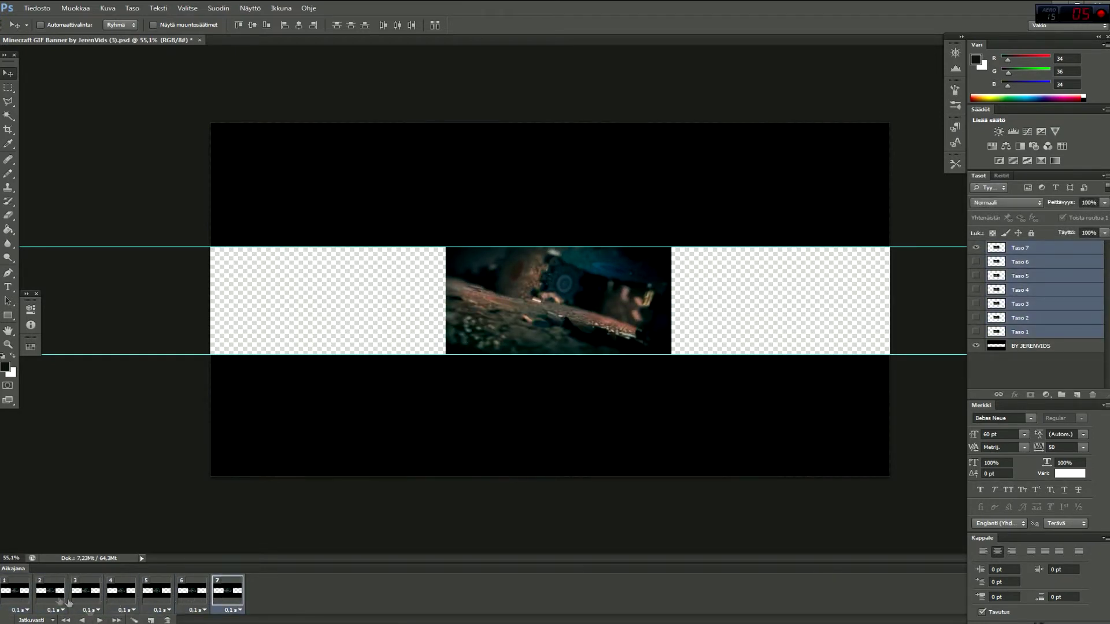
left_click(98, 620)
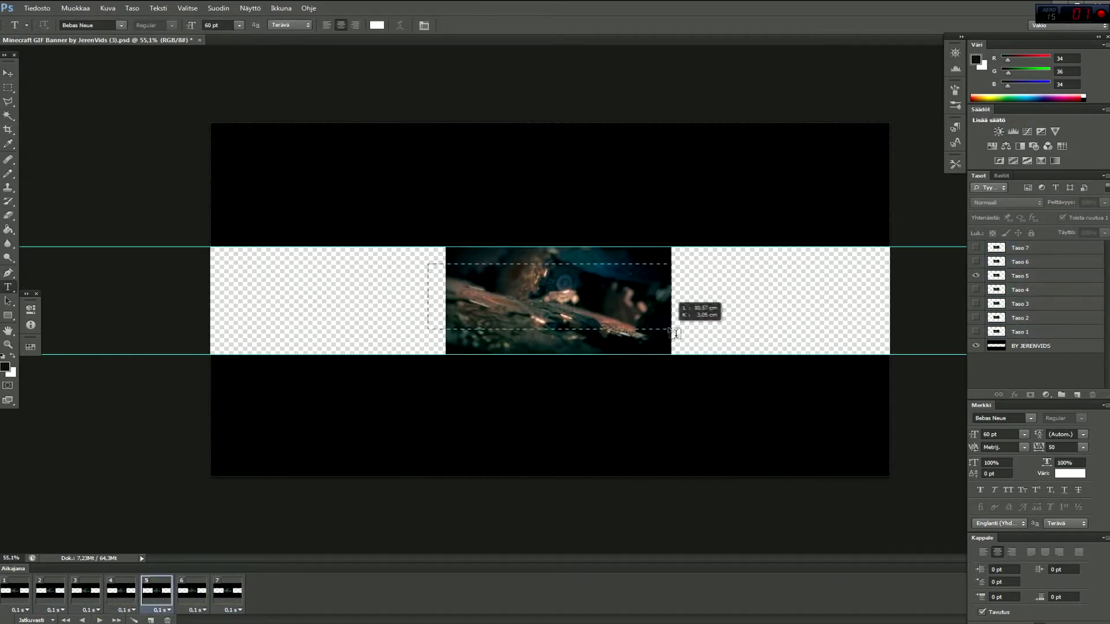
Paste back the JerenVids title text layer and move it slightly lower.
type("Jerenvids")
key("v")
left_click_drag(521, 282, 522, 294)
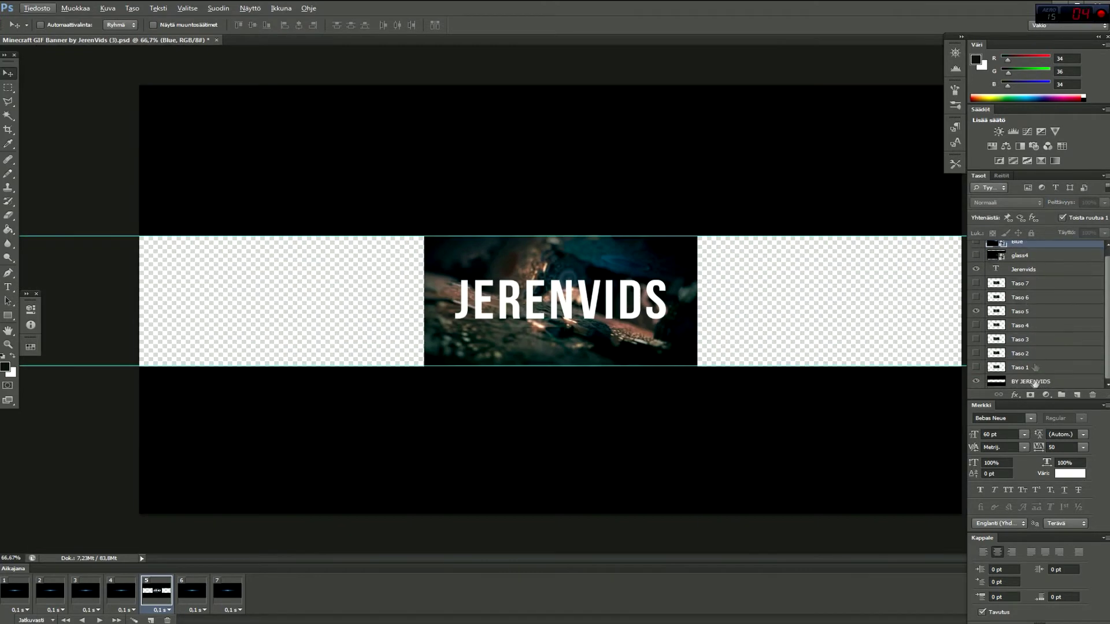
Paint black over the transparent side strips of the BY JERENVIDS layer with a size-158 brush.
left_click(1034, 383)
left_click(57, 29)
mouse_move(718, 255)
left_mouse_down()
mouse_move(768, 336)
mouse_move(295, 350)
mouse_move(911, 241)
mouse_move(743, 339)
left_mouse_up()
scroll(625, 319, "up", 3)
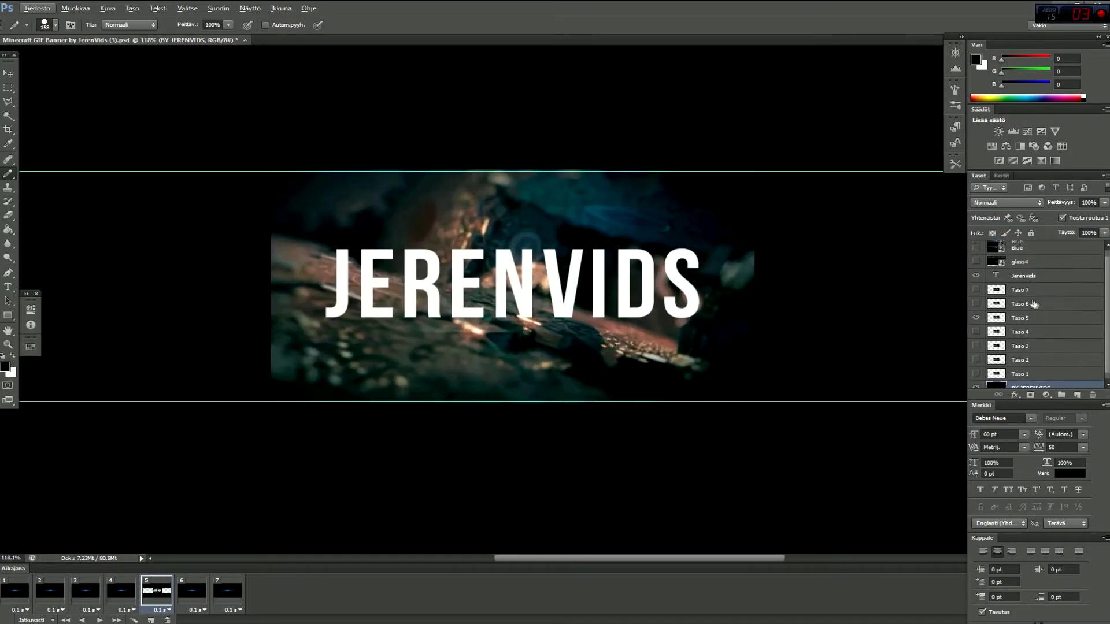
Select Taso 1–7, hide the Blue and glass4 layers, and preview the animation.
left_click(1034, 290)
left_click(1034, 374, "shift")
left_click(15, 591)
scroll(601, 306, "down", 4)
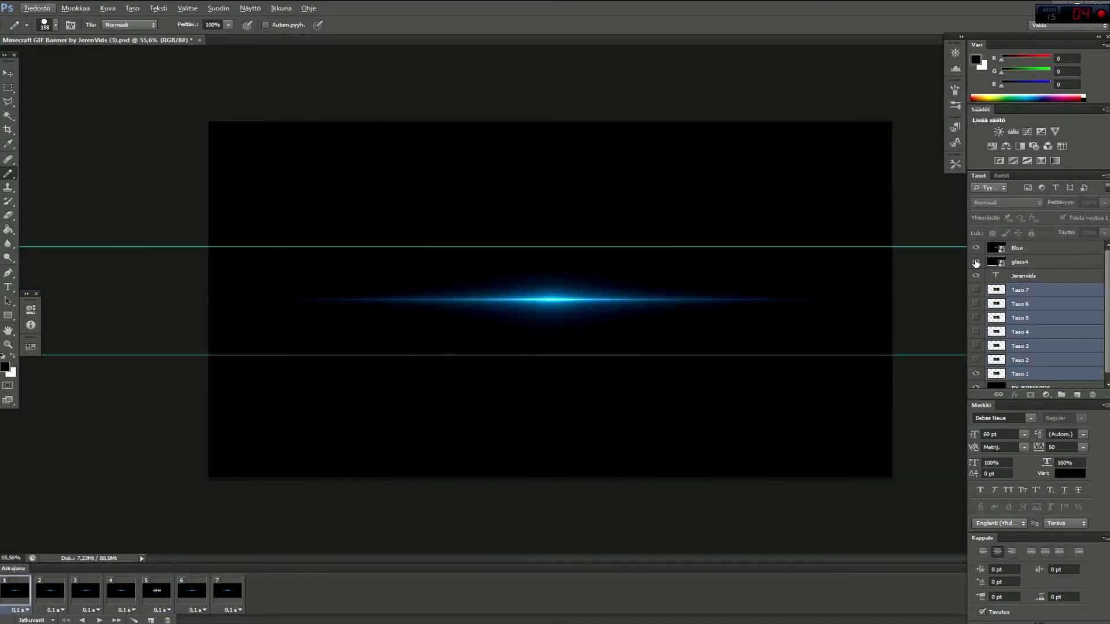
left_click_drag(975, 262, 975, 248)
key("space")
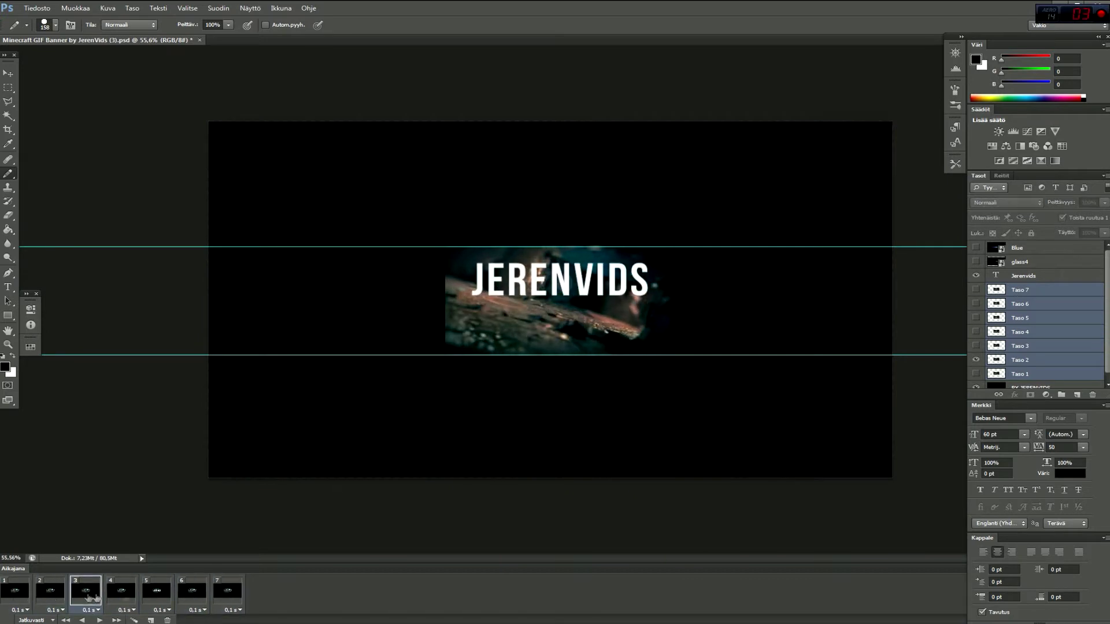
key("ctrl+alt+z")
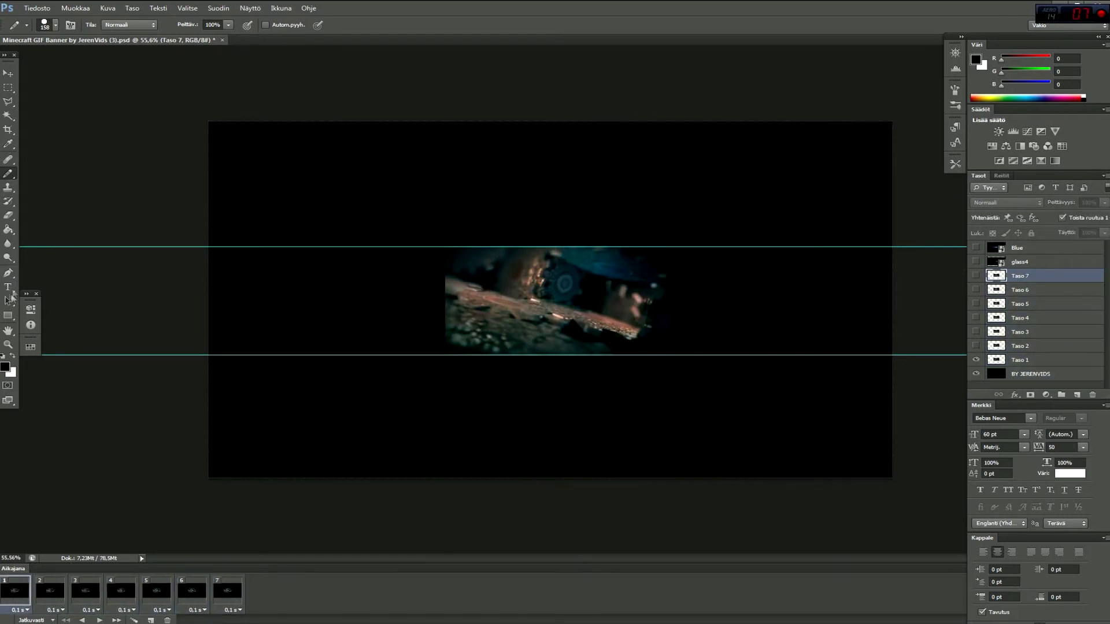
Create a new JerenVids title text box and position it slightly lower on the banner.
left_click_drag(955, 358, 955, 357)
type("VIDS")
key("ctrl+Return")
key("v")
left_click_drag(604, 271, 618, 330)
Select all seven frame layers Taso 1–7 together.
left_click(1052, 289)
left_click(1020, 374, "shift")
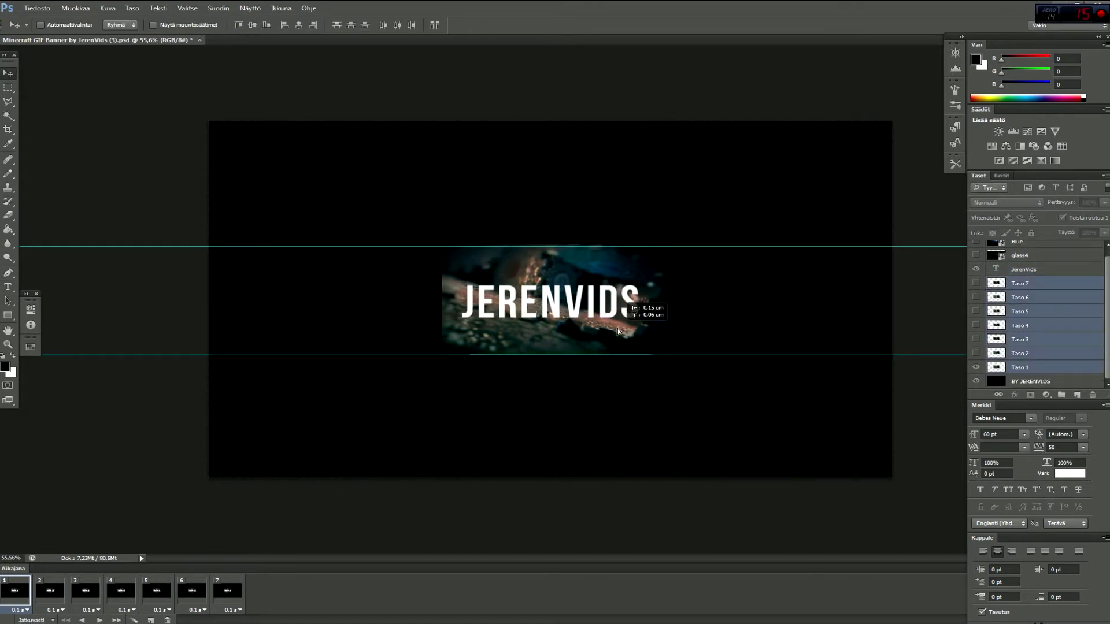
scroll(617, 329, "up", 3, "alt")
scroll(625, 332, "down", 4, "alt")
key("alt")
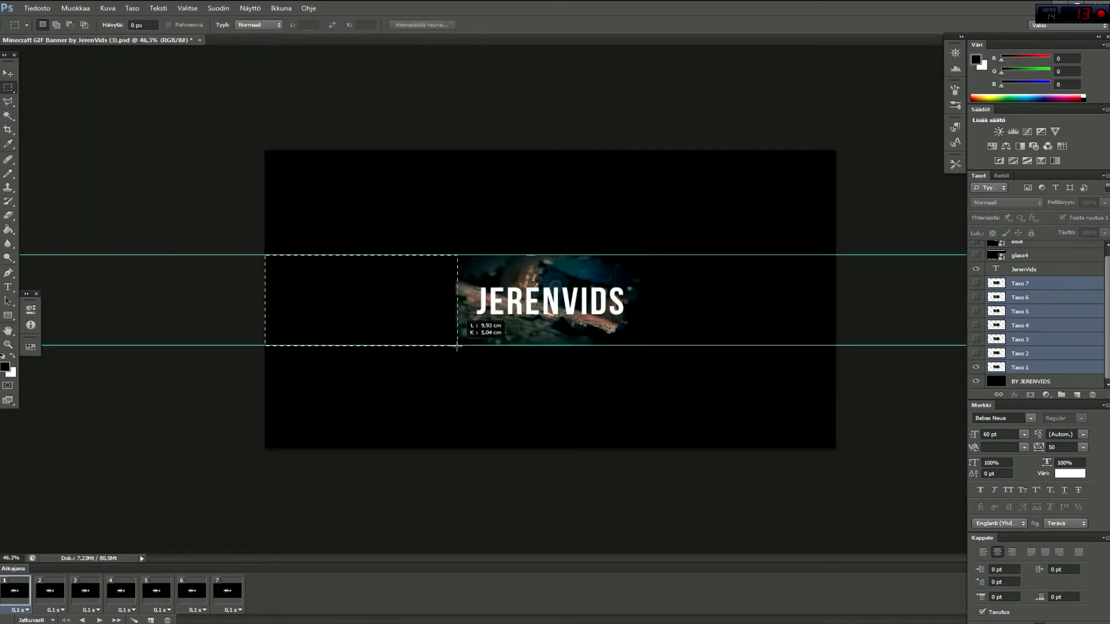
Try selecting the empty right-side area by colour, then dismiss the resulting error.
left_click(8, 115)
left_click(111, 114)
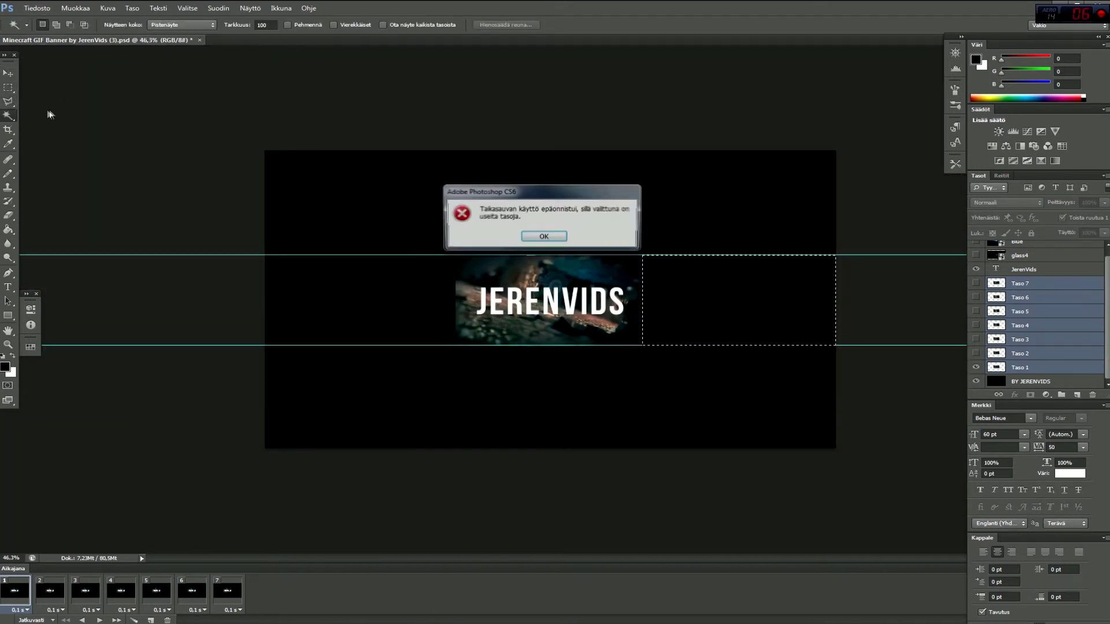
key("Return")
left_click(1028, 289)
Select layers Taso 7 through Taso 1 and switch to the Eraser tool.
left_click(8, 74)
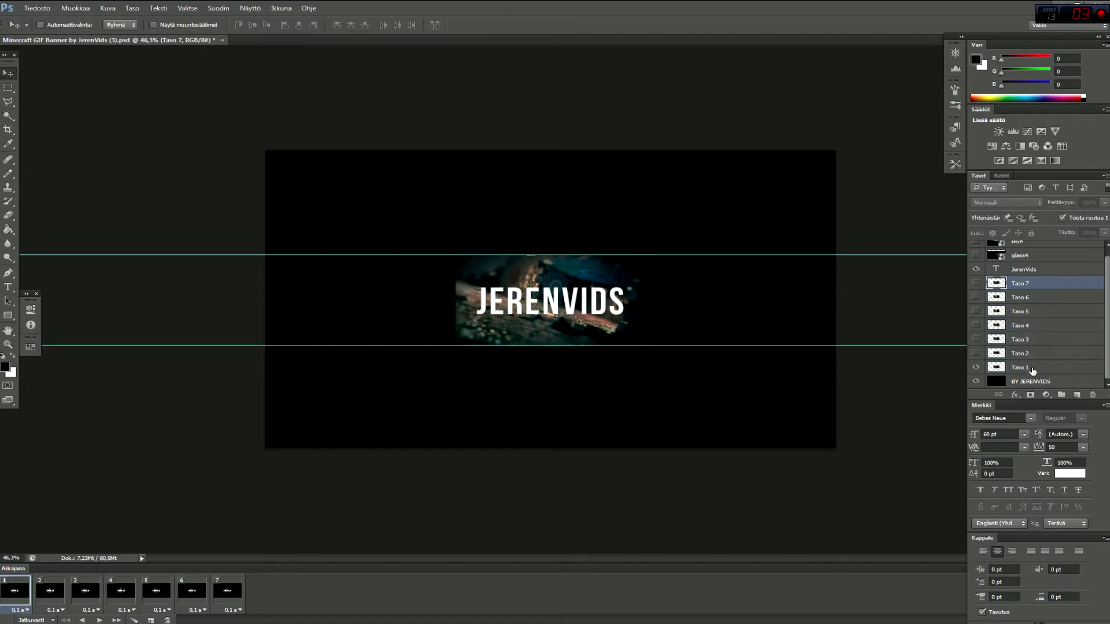
left_click(1019, 367, "shift")
scroll(576, 280, "up", 5, "alt")
left_click(8, 217)
left_click(55, 25)
left_click(347, 324)
key("Return")
left_click(1019, 367)
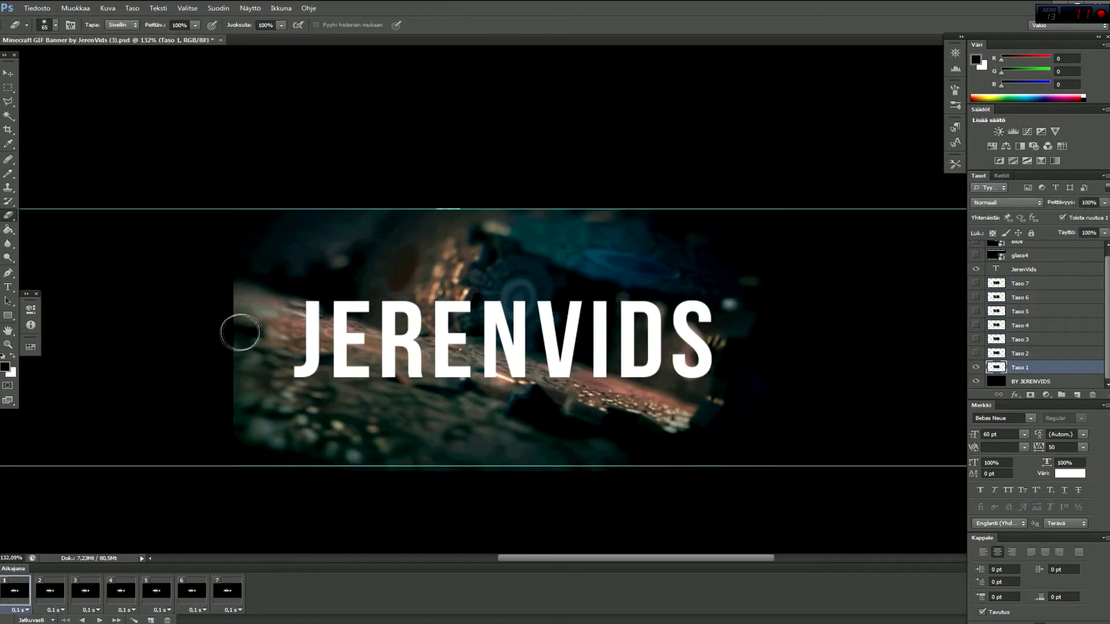
scroll(238, 330, "down", 4, "alt")
left_click(1019, 283, "shift")
right_click(1027, 283)
left_click(884, 485)
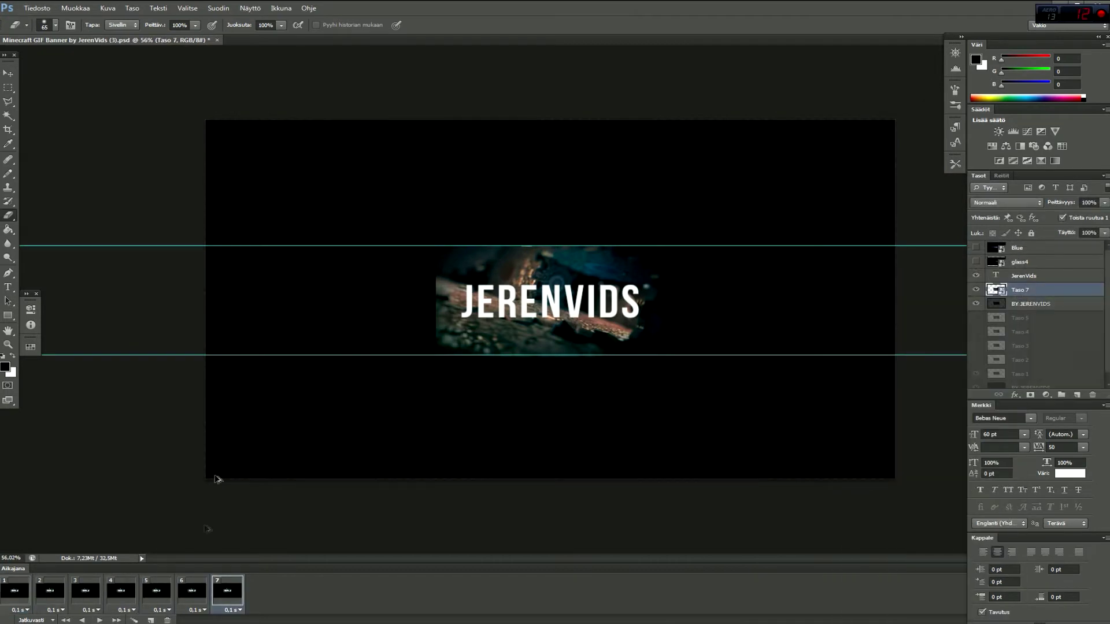
key("ctrl+alt+z")
right_click(1027, 289)
left_click(884, 287)
key("Return")
left_click(100, 620)
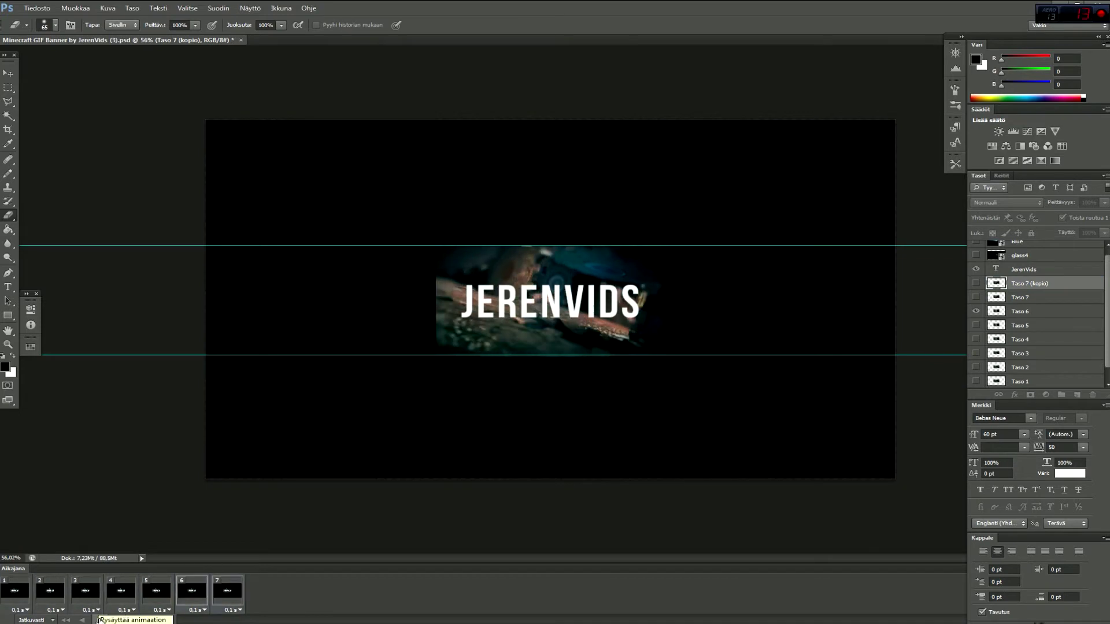
left_click(1070, 284)
key("Delete")
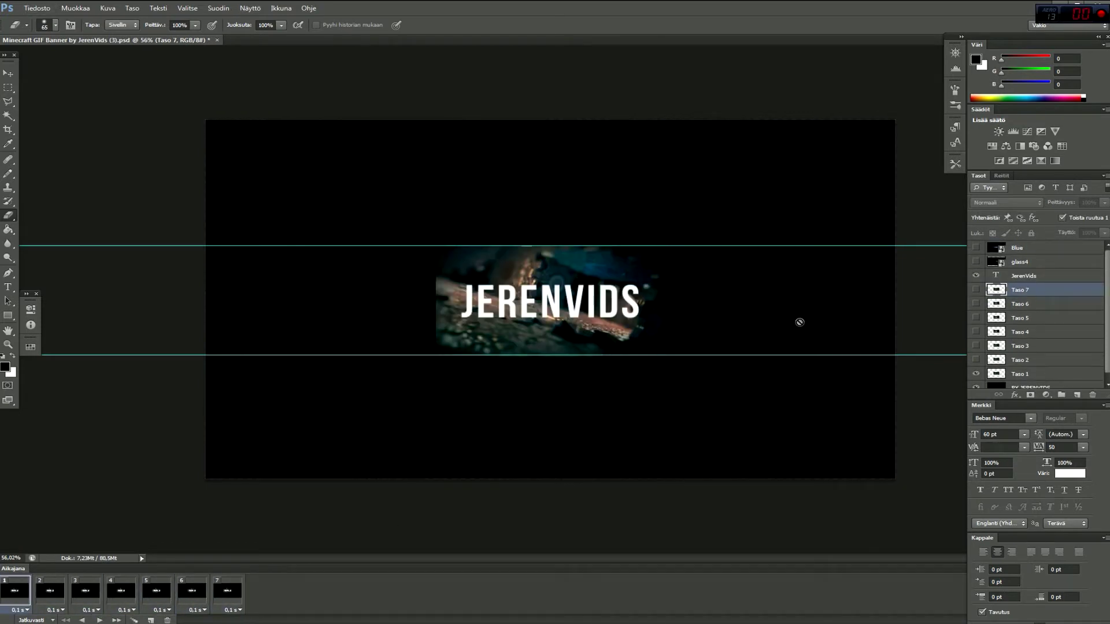
Duplicate the Taso 1 image layer twice.
left_click(1032, 374)
right_click(1032, 374)
left_click(884, 287)
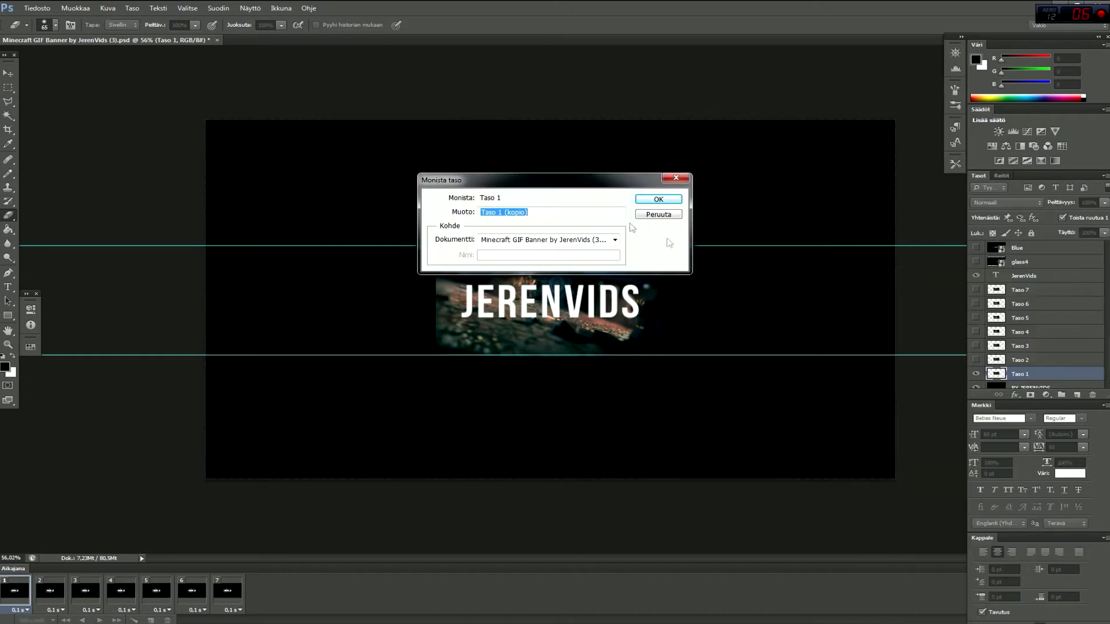
left_click(659, 199)
right_click(1031, 353)
left_click(885, 287)
left_click(659, 199)
Nudge one image copy beside the centre image.
key("v")
mouse_move(523, 316)
left_mouse_down()
mouse_move(742, 316)
mouse_move(520, 316)
left_mouse_up()
key("alt+bracketleft")
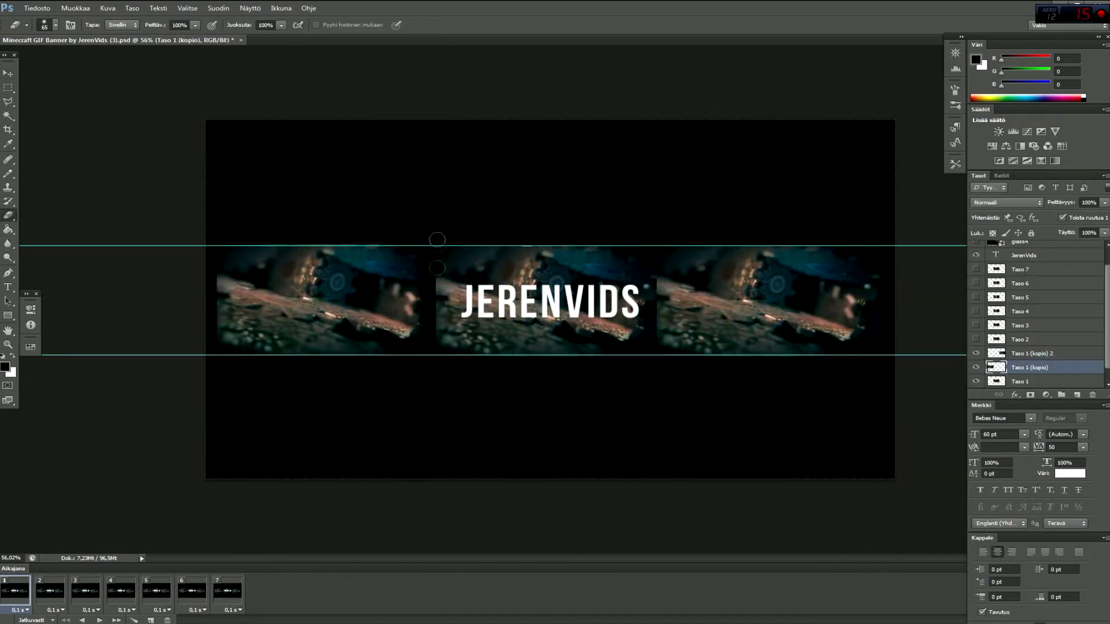
left_click(103, 621)
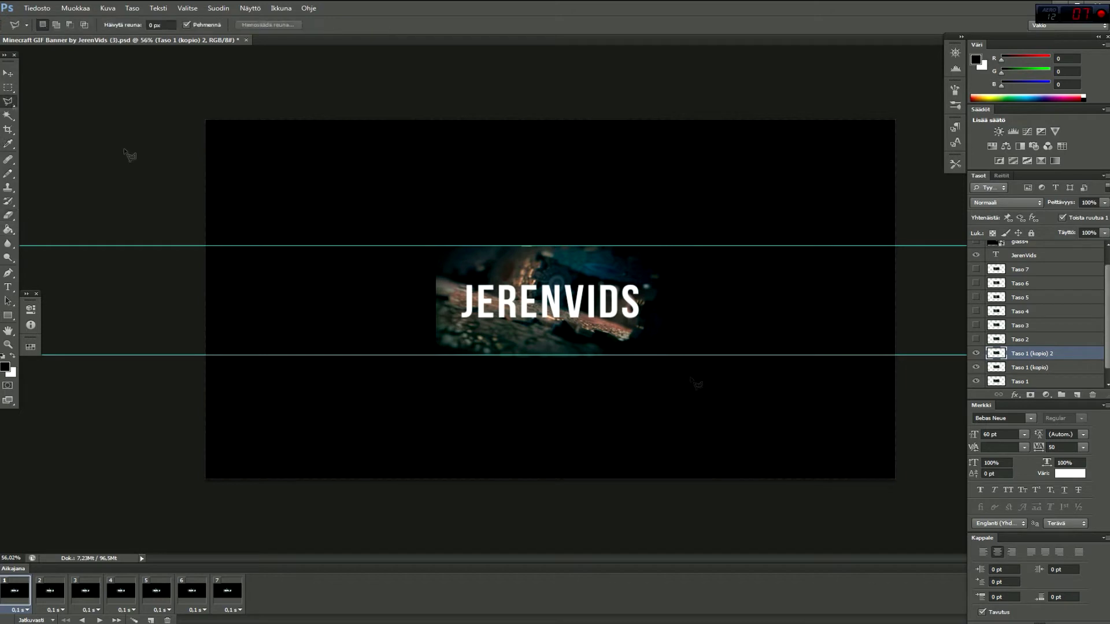
scroll(1048, 364, "down", 1)
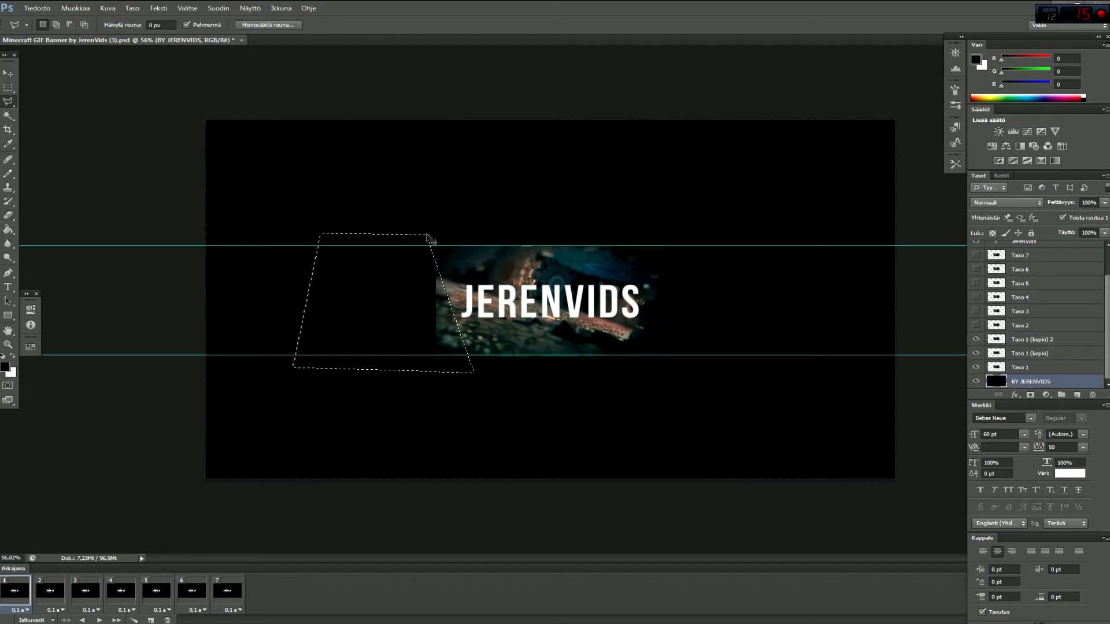
Place the Taso 8 panel under JerenVids and add a flipped copy on the right side.
left_click_drag(1043, 352, 1030, 294)
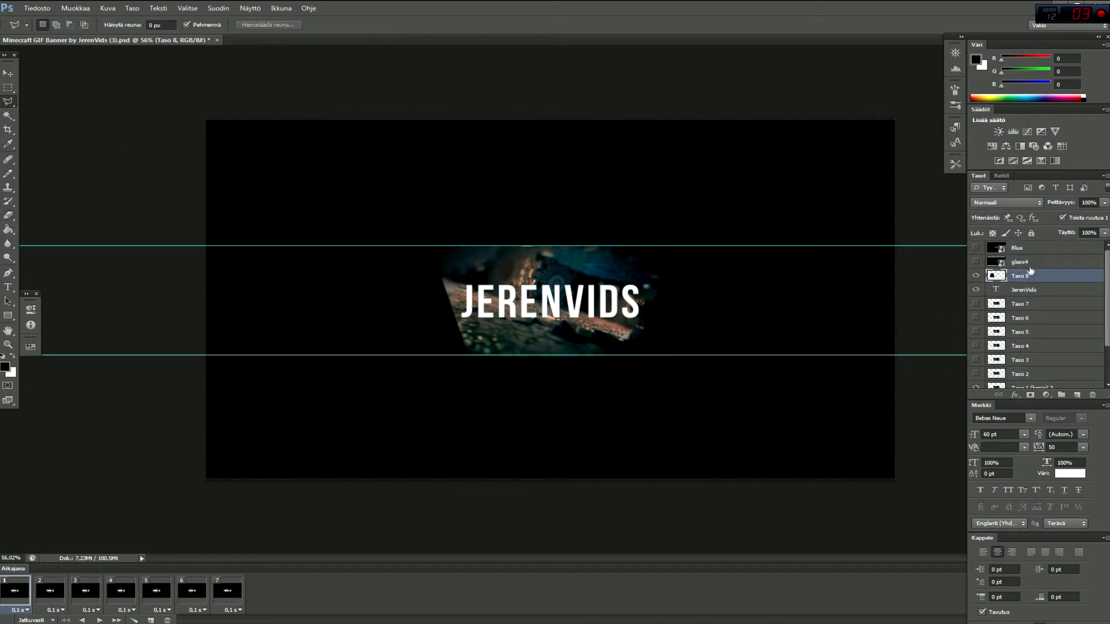
right_click(1038, 292)
left_click(893, 286)
key("ctrl+t")
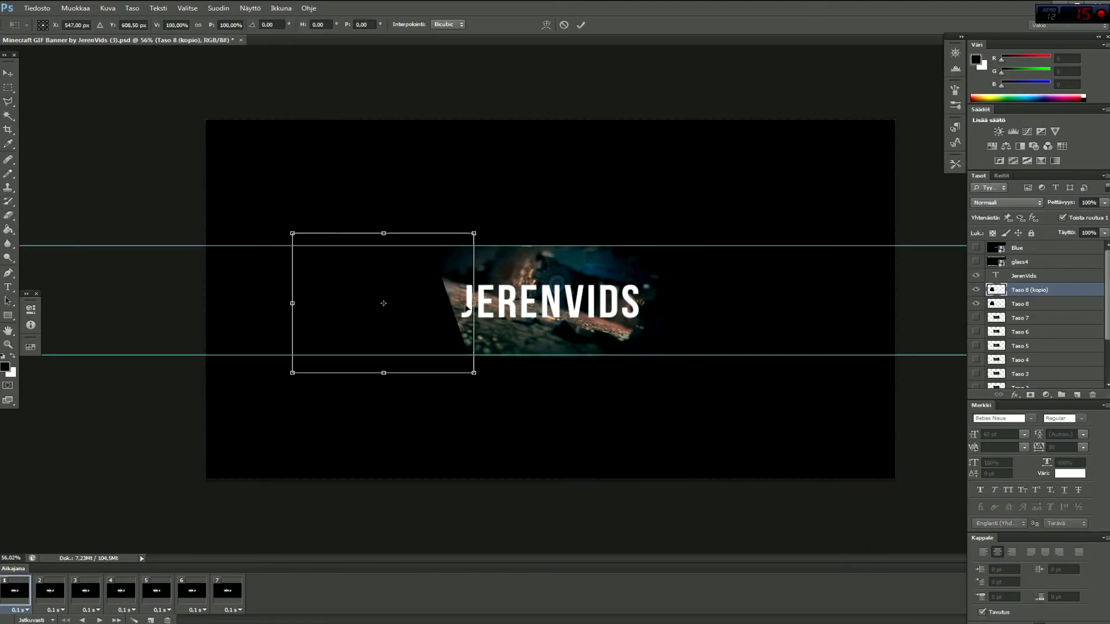
left_click_drag(449, 310, 676, 318)
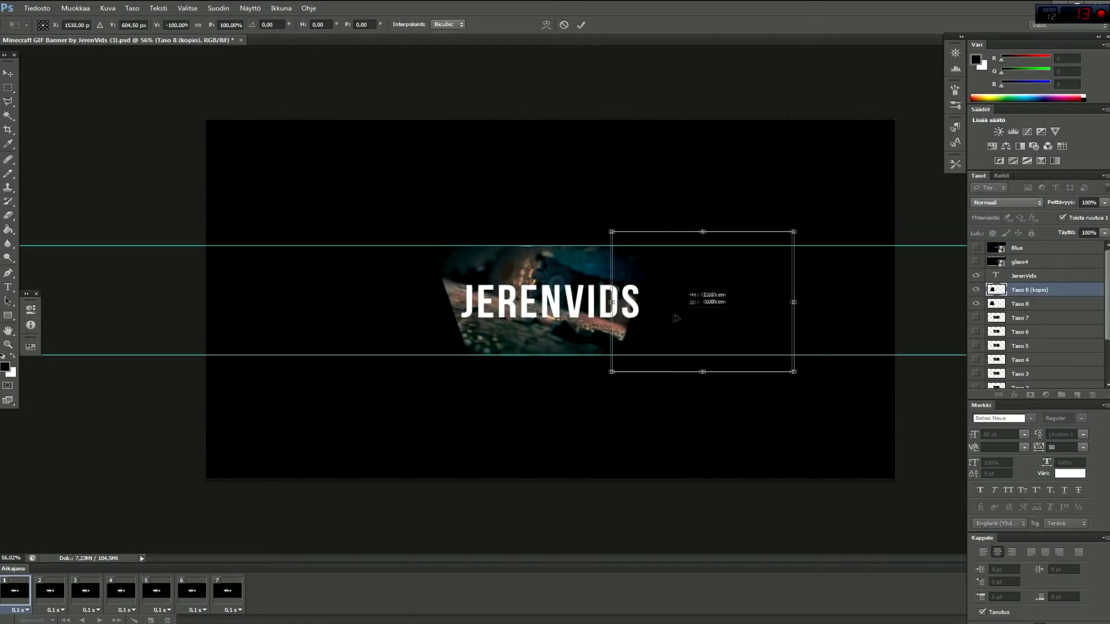
key("Return")
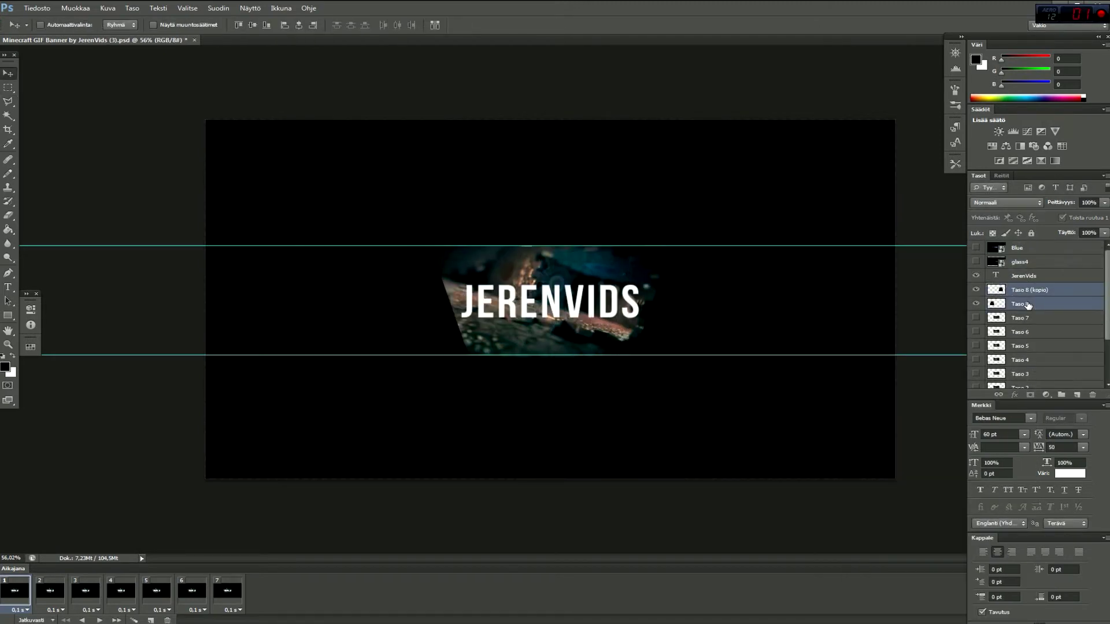
Merge the two angled panel layers into one and open its Layer Style.
right_click(1027, 305)
left_click(916, 308)
double_click(1041, 290)
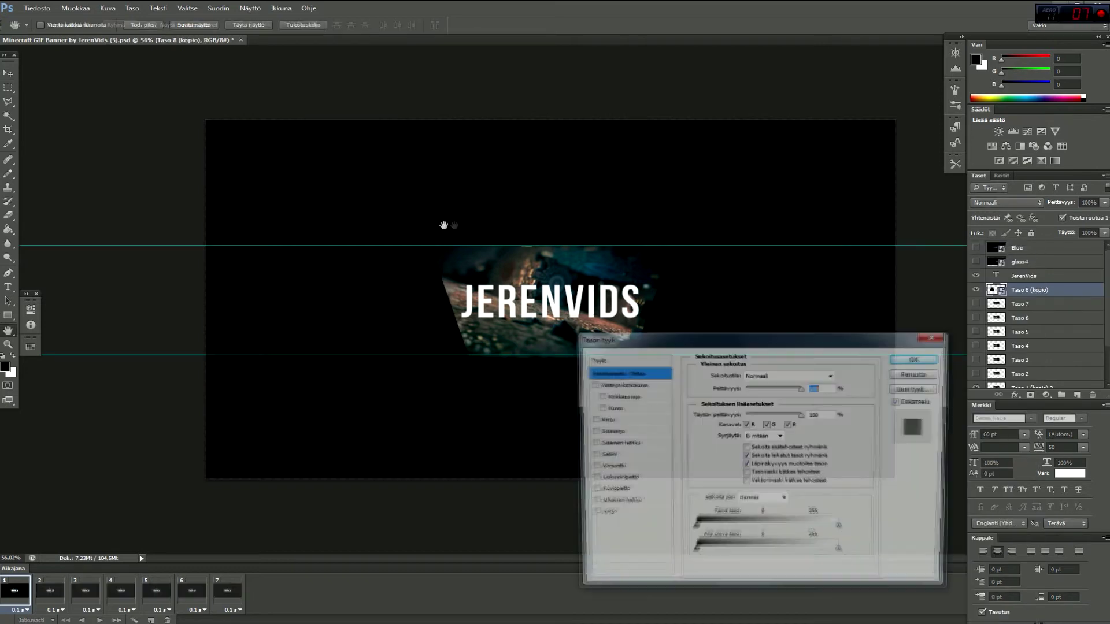
Enable Bevel, Color Overlay and Gradient Overlay, trying the Vaaleampi väri blend mode.
left_click(598, 397)
left_click(590, 443)
left_click(590, 468)
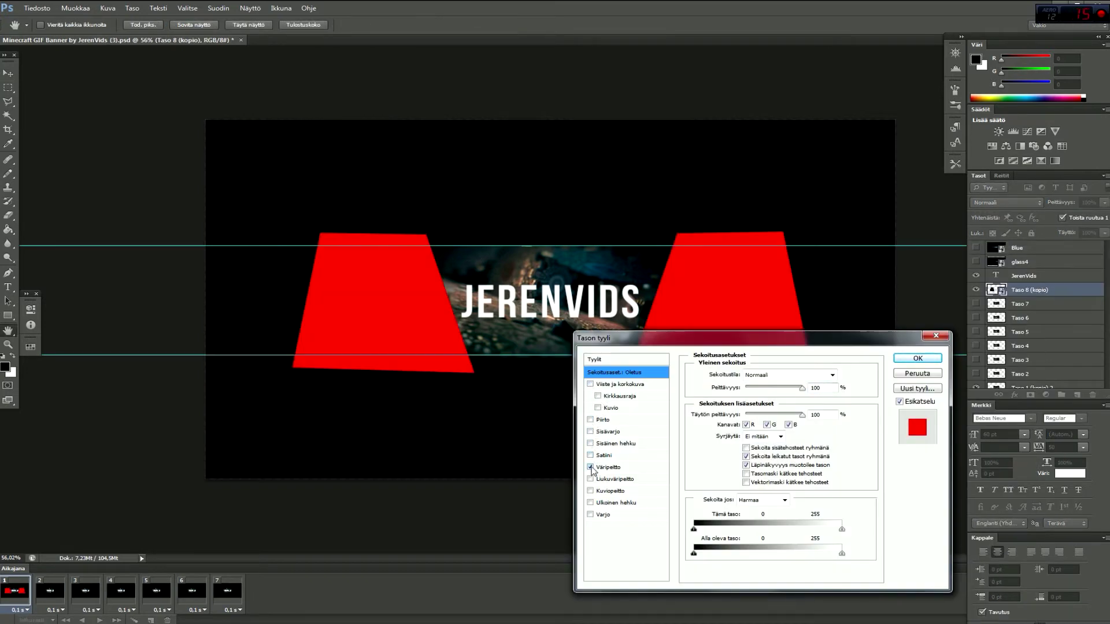
left_click(832, 375)
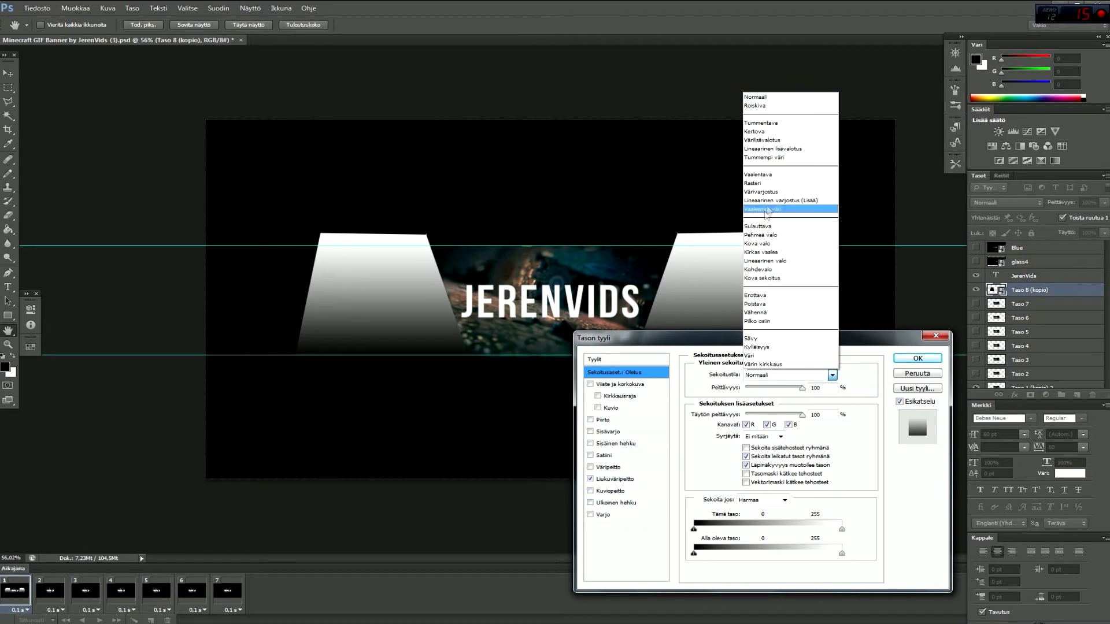
left_click(763, 214)
left_click(832, 375)
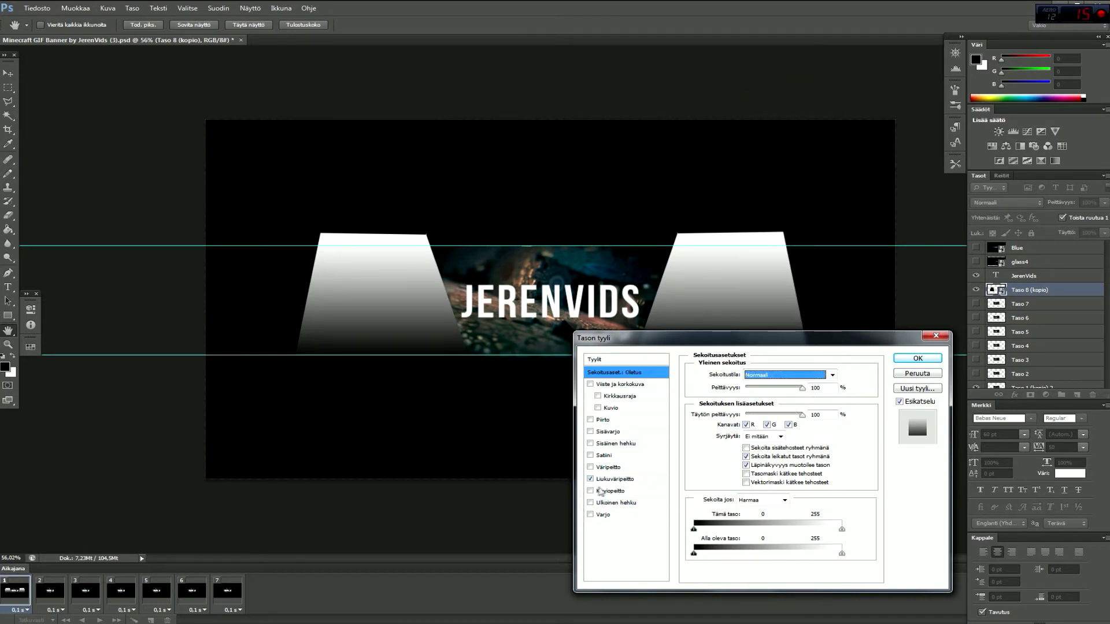
Try gradient overlay blend modes including Rasteri and Tummempi väri.
left_click(615, 479)
left_click(798, 375)
left_click(763, 122)
left_click(798, 375)
left_click(763, 105)
left_click(798, 374)
left_click(763, 374)
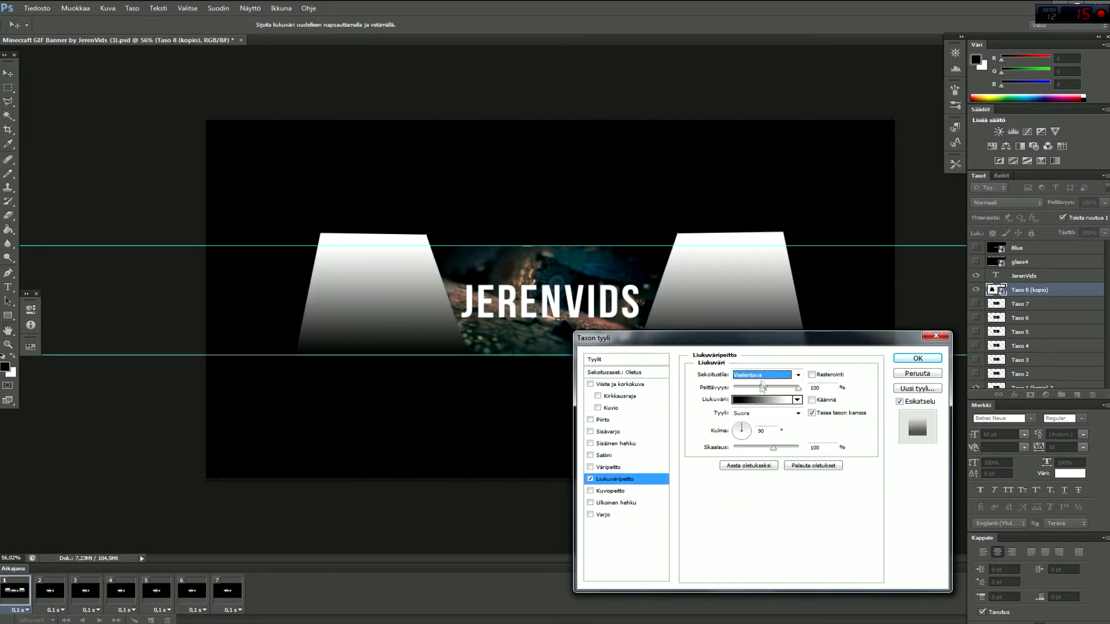
left_click(798, 375)
left_click(763, 164)
Set the overlay gradient to the Läpinäkyvät liuskat striped preset and confirm.
left_click(797, 400)
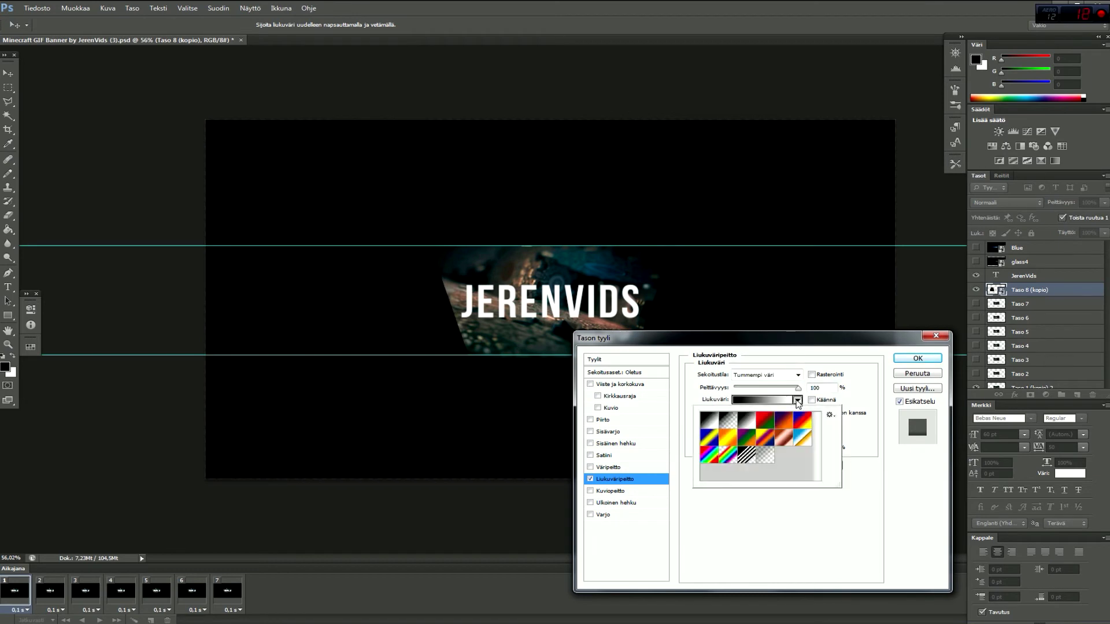
double_click(709, 420)
left_click(797, 374)
left_click(763, 99)
left_click(763, 400)
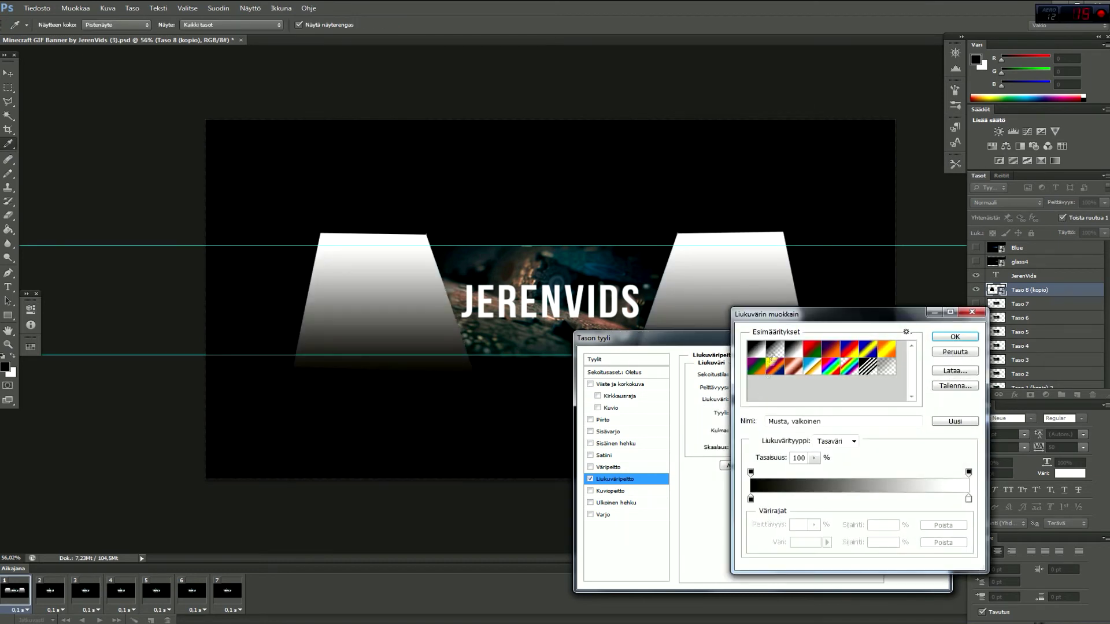
left_click(778, 352)
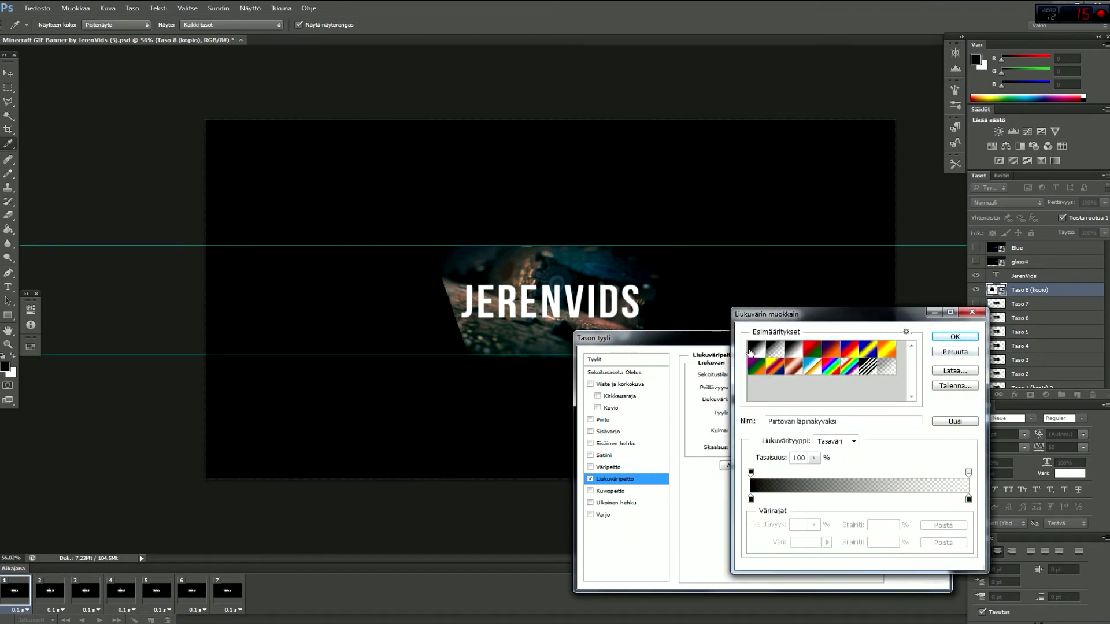
left_click(869, 367)
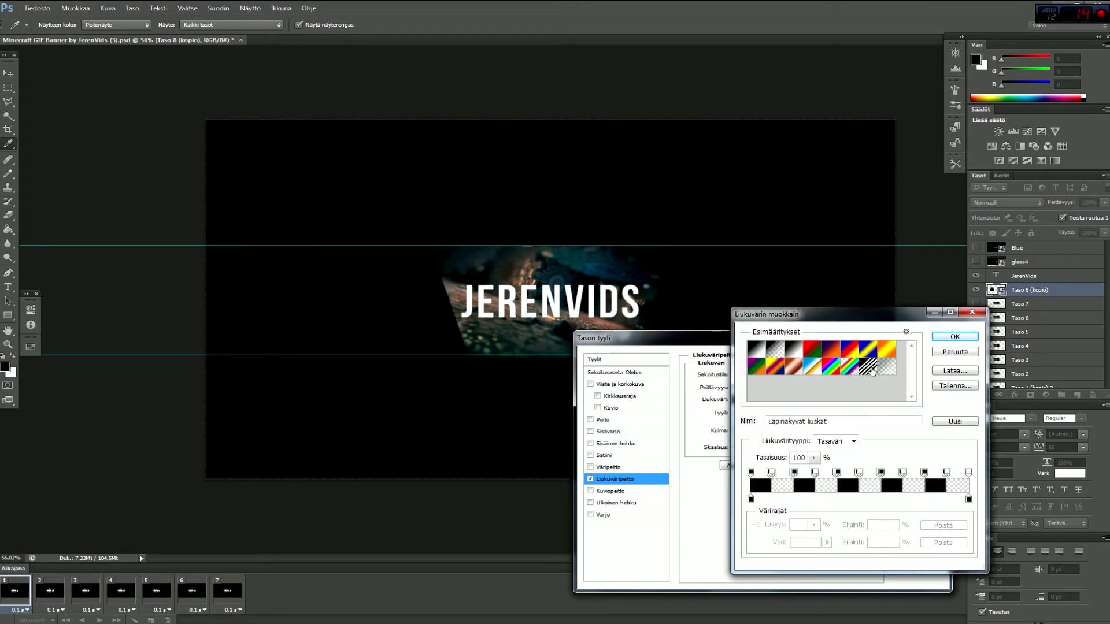
left_click(949, 338)
left_click(936, 337)
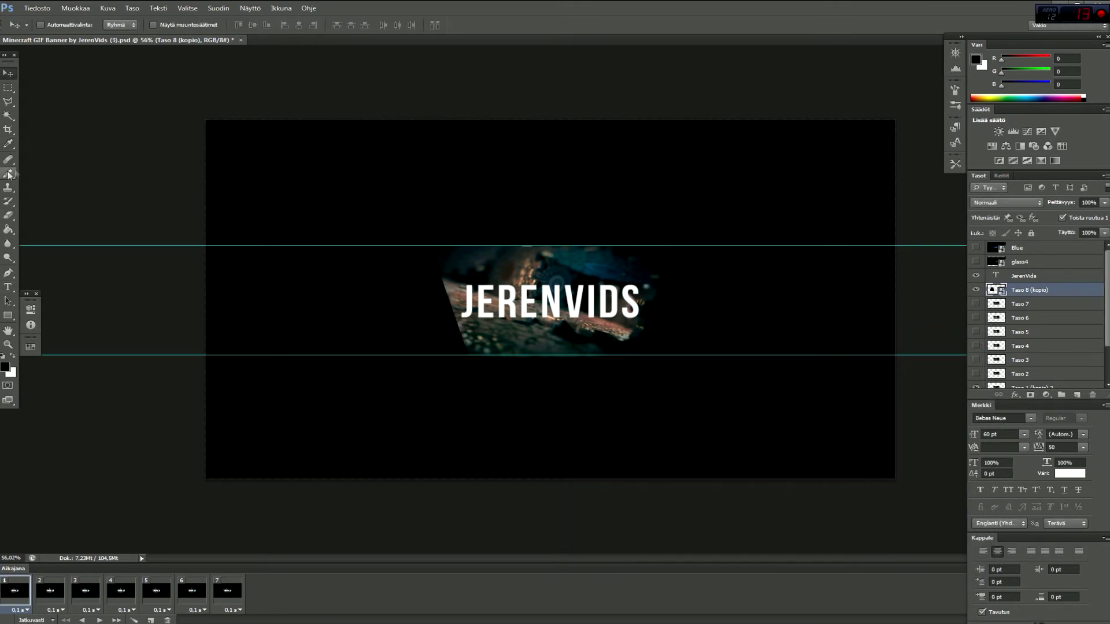
Duplicate the angled shape layer and trial a dark grey Color Overlay, then discard it.
left_click(1044, 289)
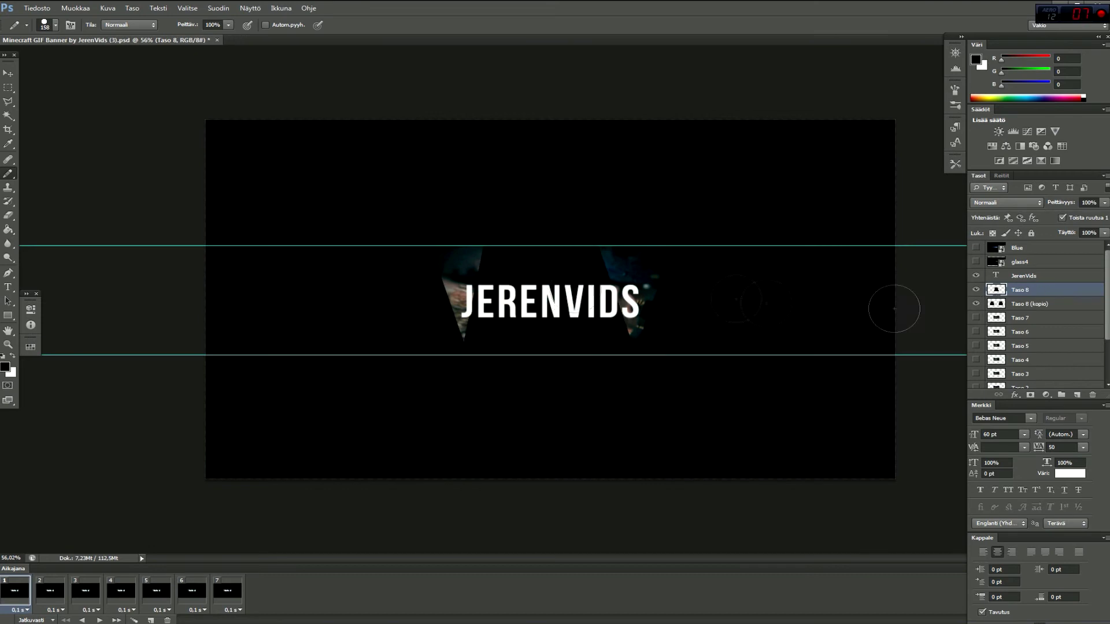
right_click(1016, 292)
left_click(890, 259)
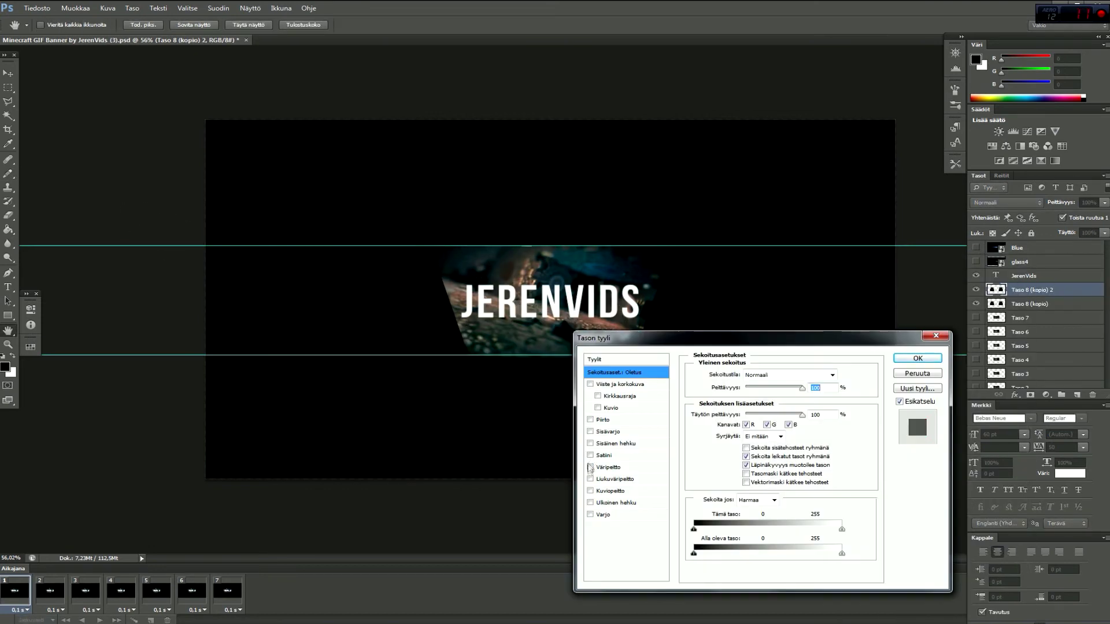
left_click(590, 467)
left_click(835, 377)
left_click(621, 438)
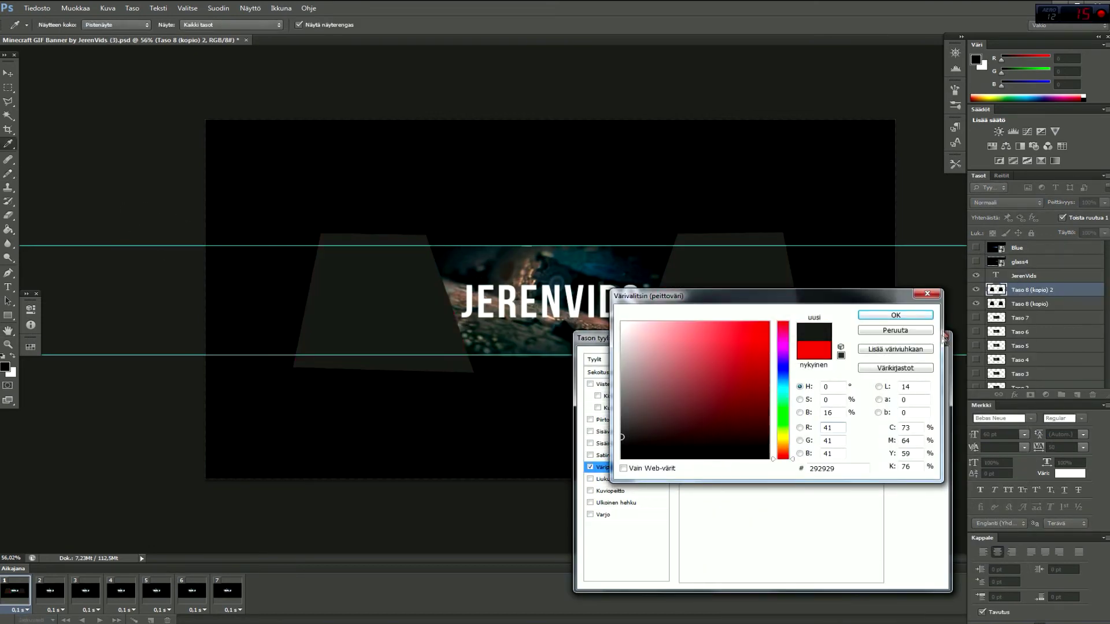
left_click(895, 315)
left_click(917, 374)
Give the shape copy a Satin effect and a deep brown Color Overlay, then apply.
right_click(1016, 290)
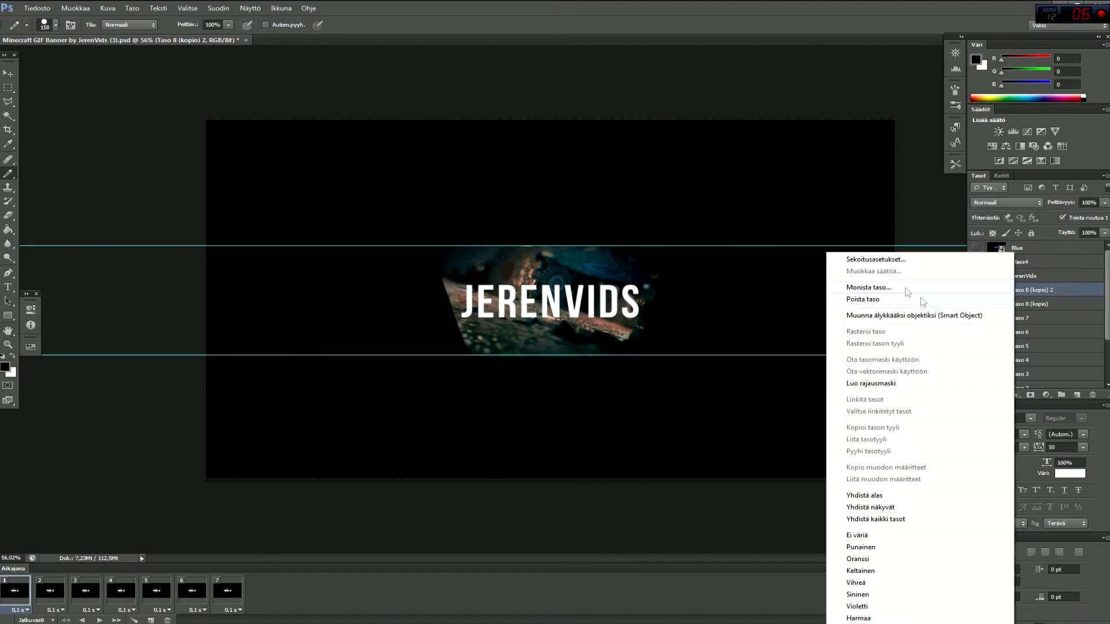
left_click(909, 258)
left_click(603, 455)
left_click(839, 374)
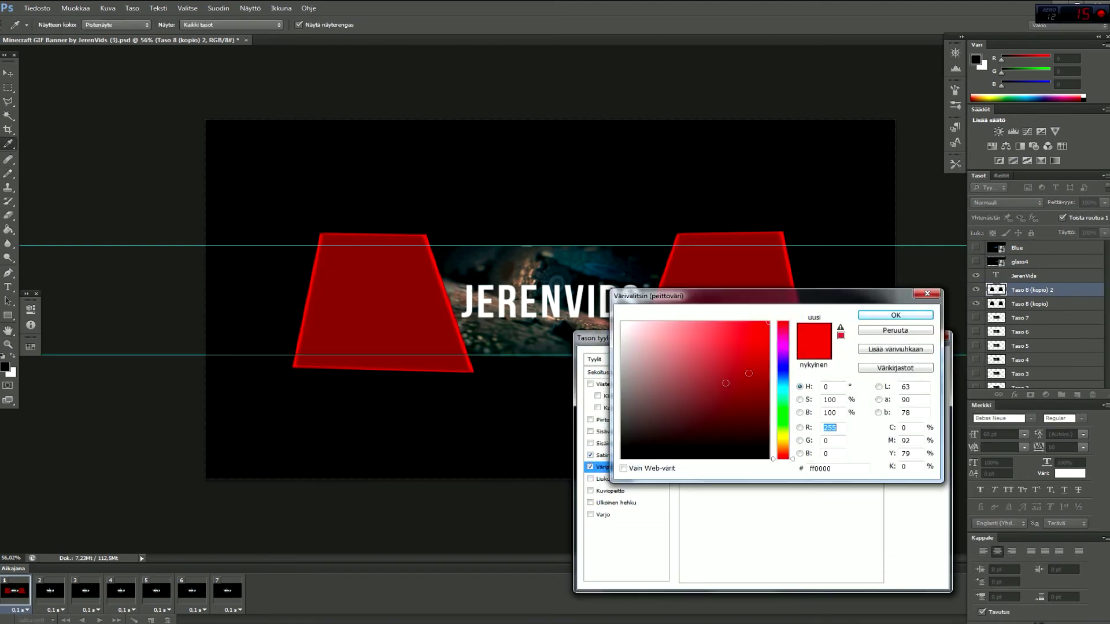
left_click_drag(785, 370, 785, 446)
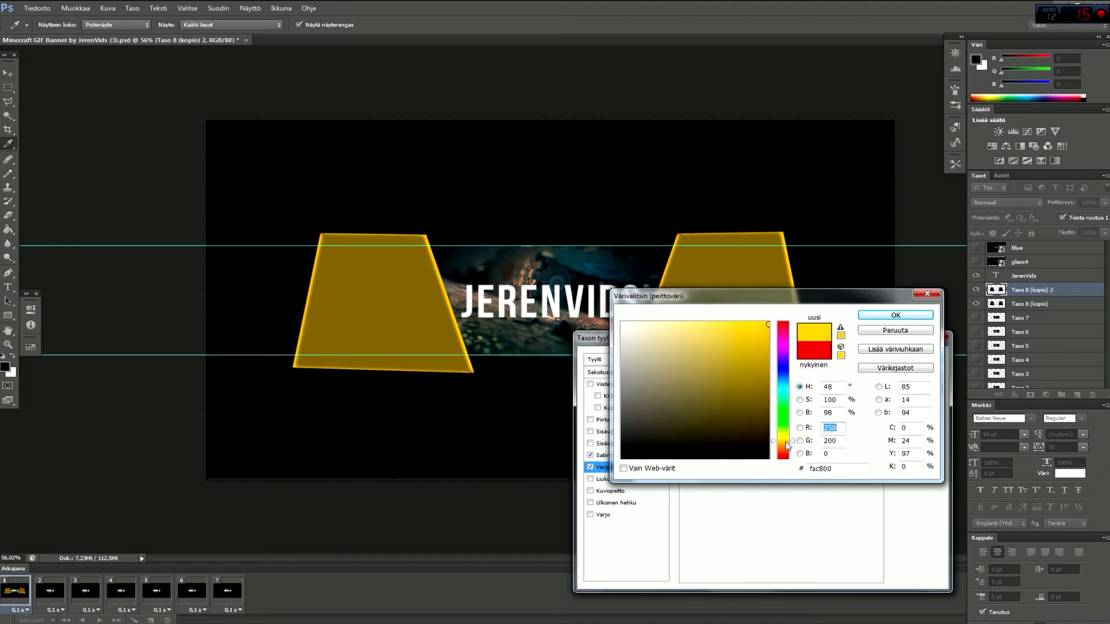
left_click_drag(785, 446, 785, 450)
left_click(714, 414)
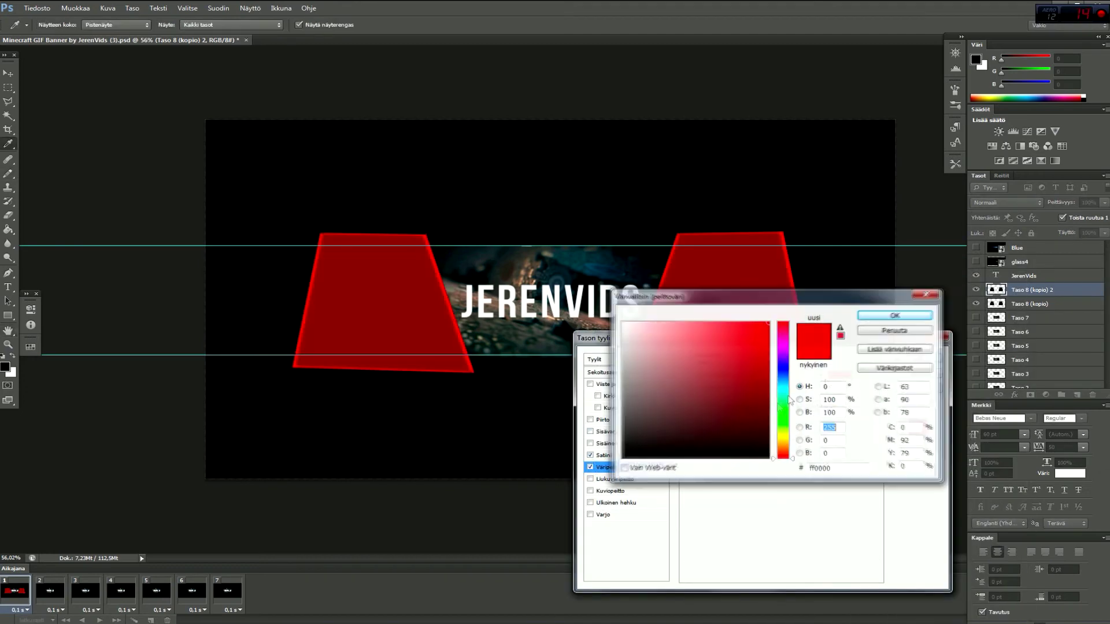
left_click_drag(791, 399, 785, 448)
left_click(744, 421)
left_click(895, 316)
left_click(917, 357)
Delete the panel parts above the top guide and below the bottom guide.
left_click(8, 173)
left_click(8, 87)
left_click_drag(220, 220, 884, 246)
key("Delete")
left_click_drag(221, 355, 885, 375)
key("Delete")
key("ctrl+d")
left_click(8, 73)
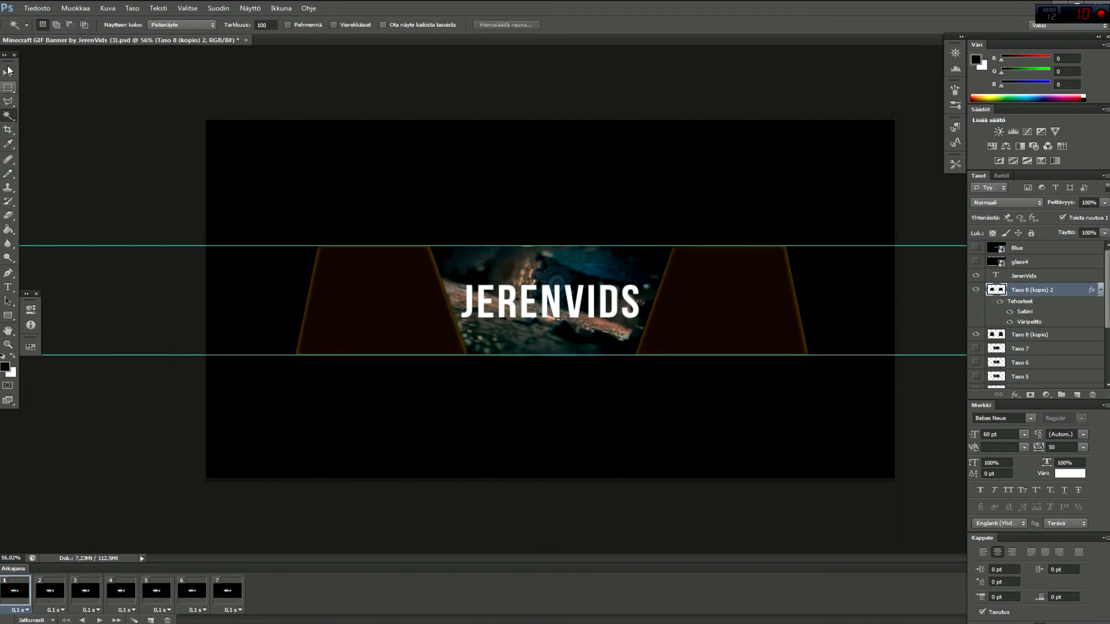
Sample the dark brown from the left panel and delete the band on BY JERENVIDS.
key("b")
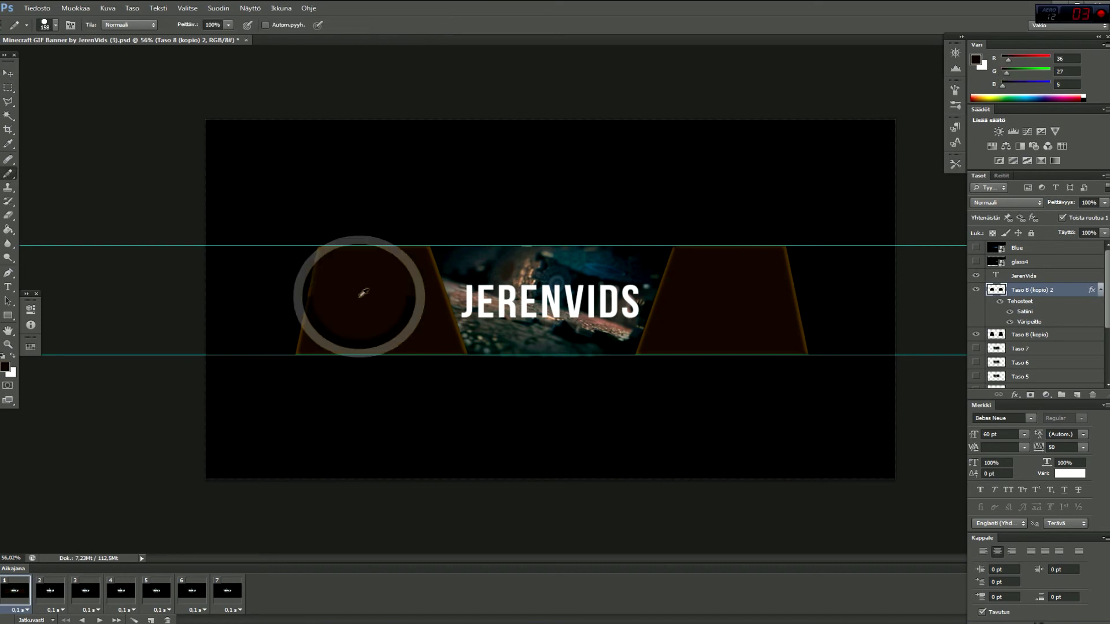
left_click(359, 289, "alt")
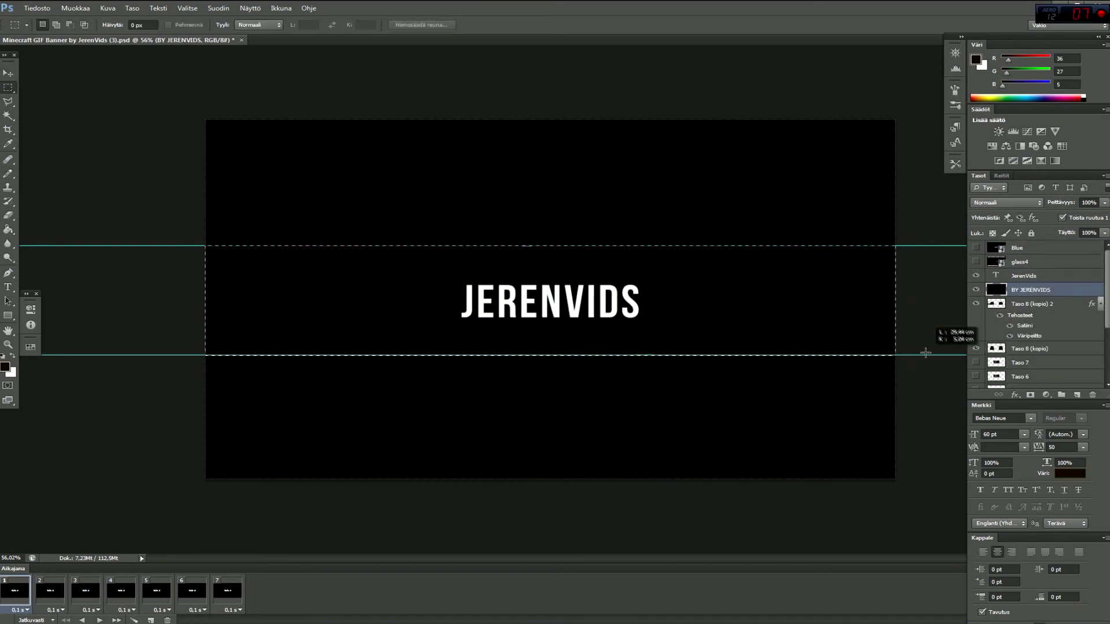
key("Delete")
key("ctrl+d")
Paint dark brown over the left and right band ends, then compare by toggling the panel layer.
key("w")
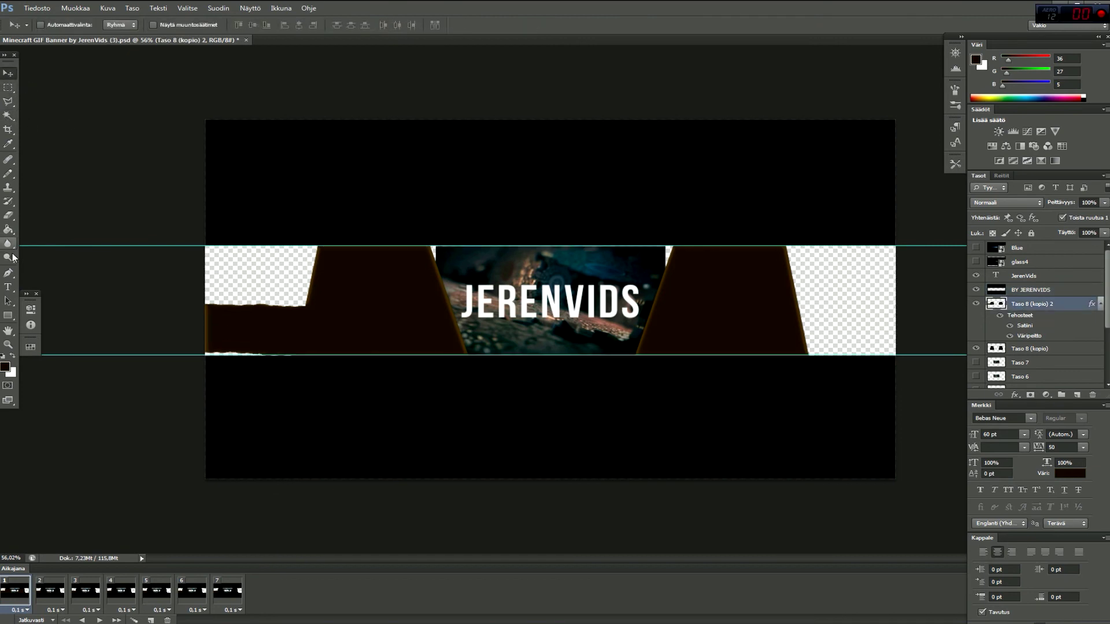
left_click_drag(368, 310, 265, 255)
mouse_move(809, 295)
left_mouse_down()
mouse_move(785, 248)
mouse_move(779, 285)
left_mouse_up()
left_click(976, 304)
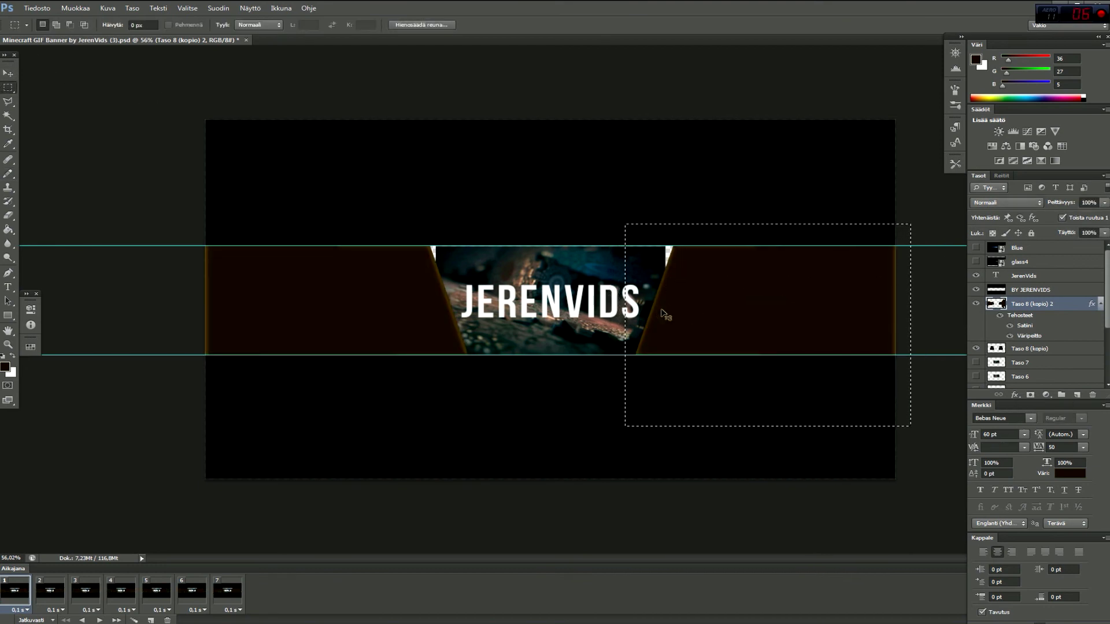
left_click(1000, 315)
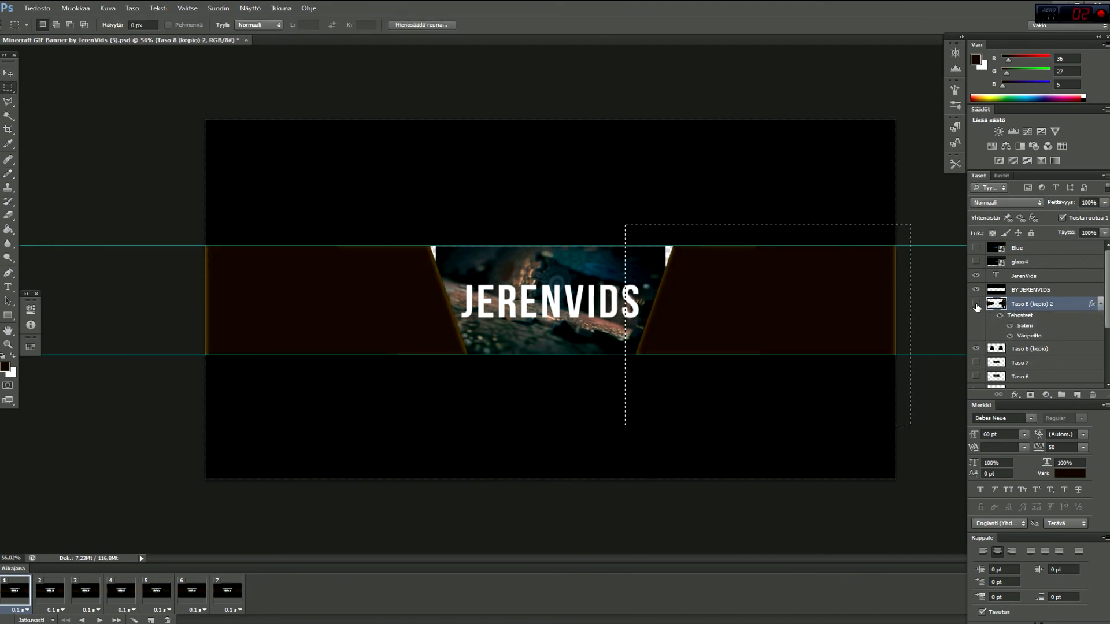
Undo an accidental layer duplicate and clear the remaining selection.
key("ctrl+j")
left_click_drag(638, 331, 830, 346)
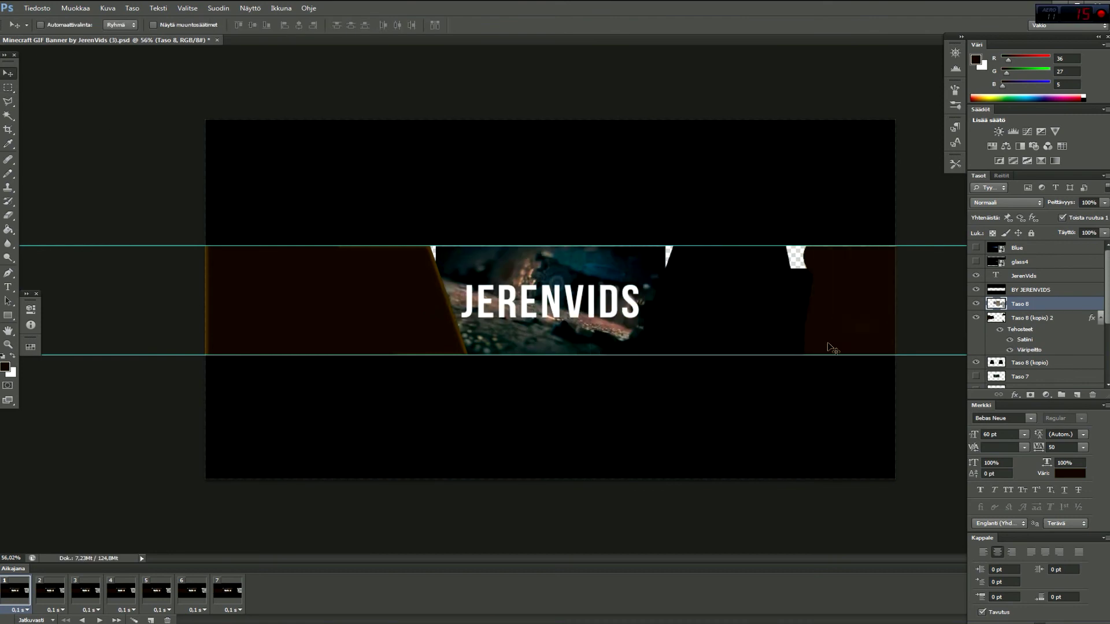
key("ctrl+alt+z")
key("ctrl+alt+z")
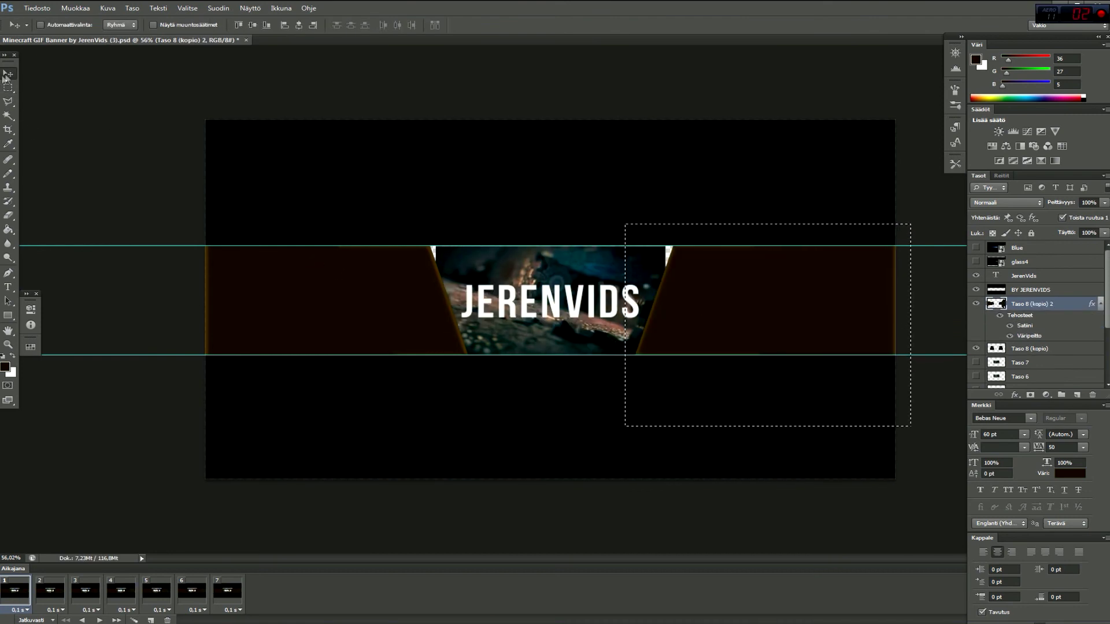
key("alt+bracketright")
key("m")
key("ctrl+d")
key("alt+bracketright")
left_click(1040, 292)
scroll(477, 252, "up", 5)
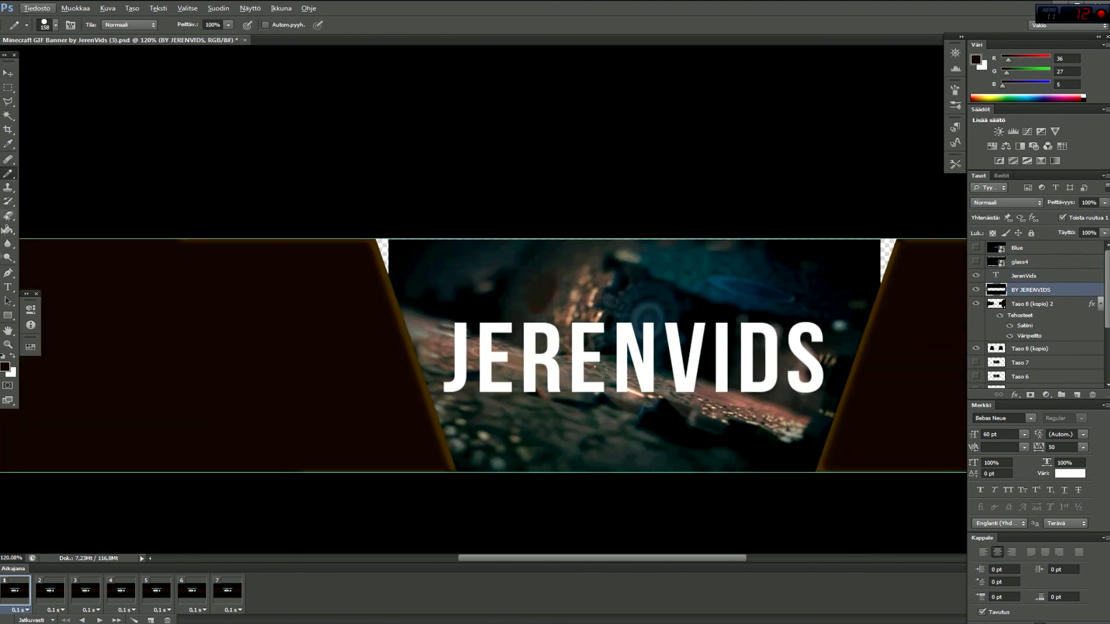
left_click(55, 25)
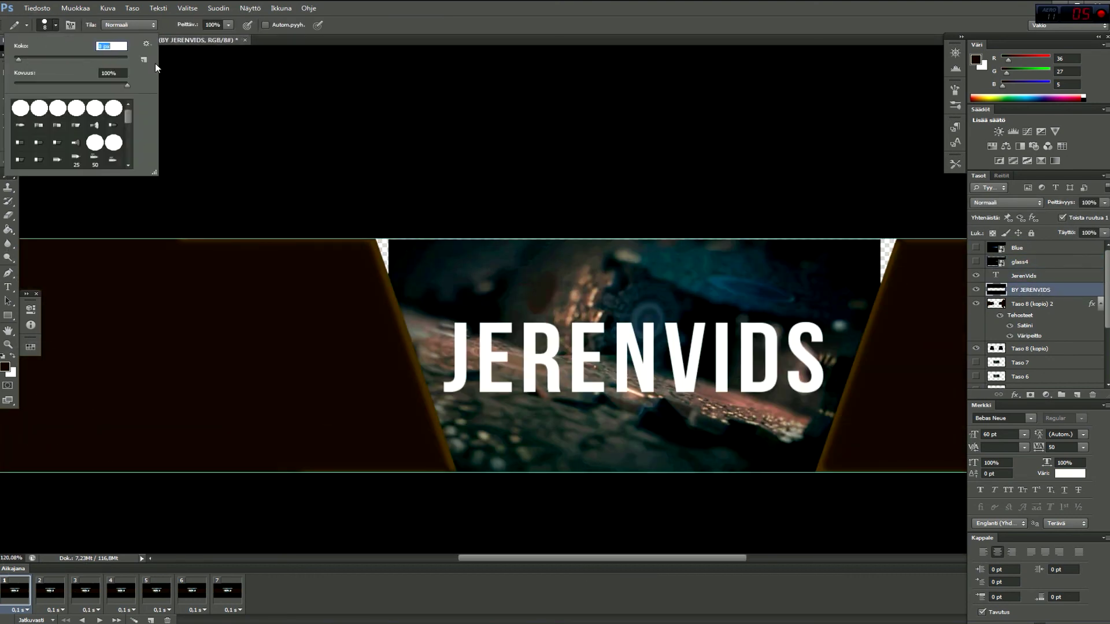
key("Return")
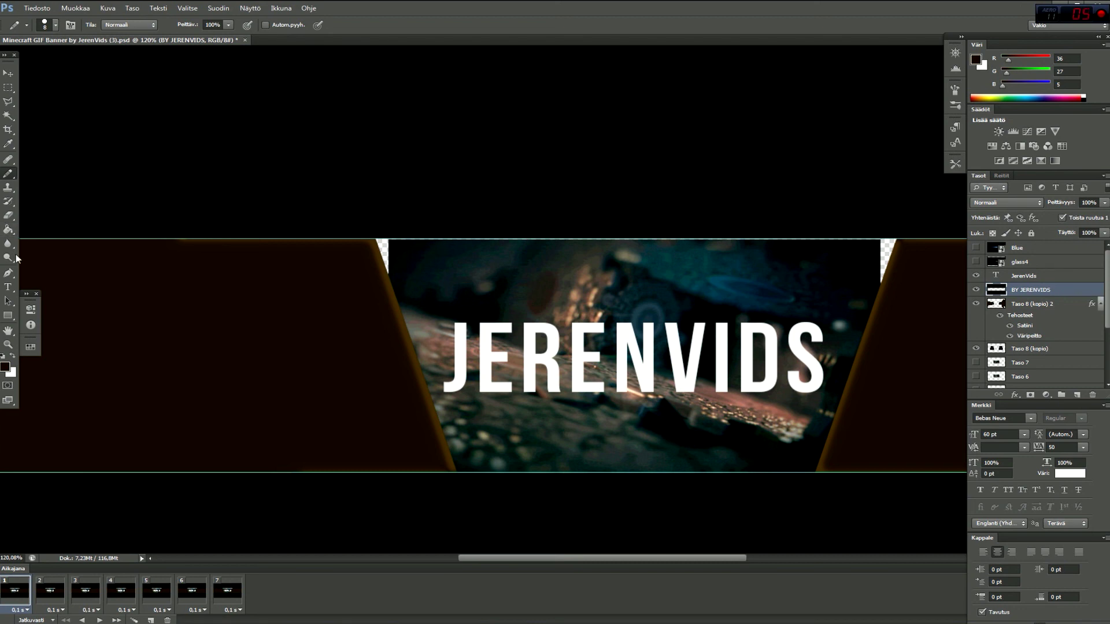
scroll(390, 252, "down", 5)
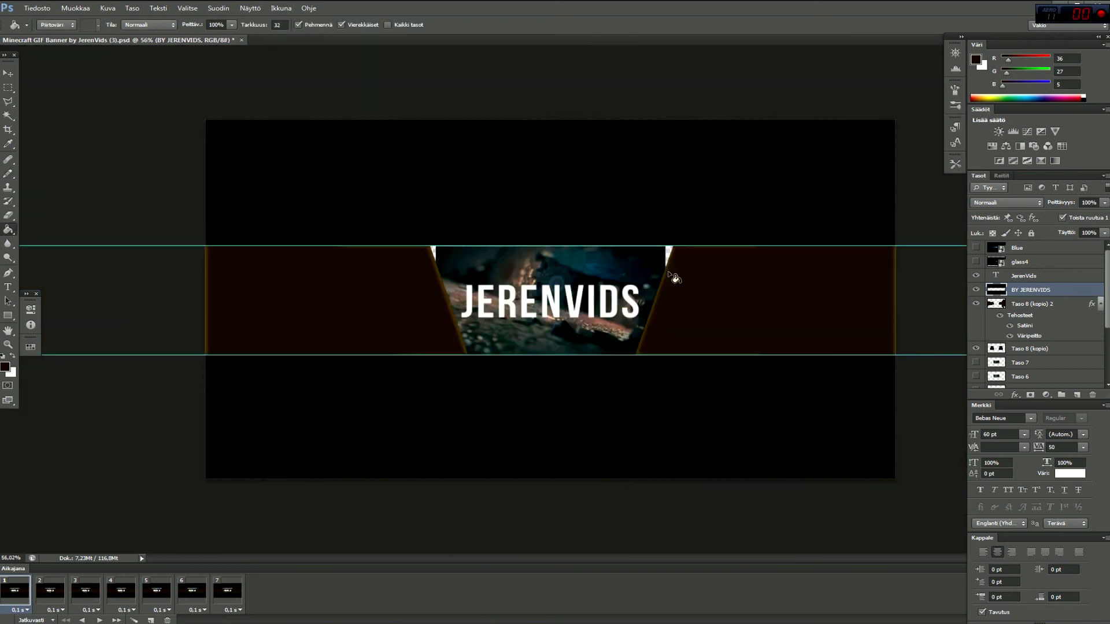
scroll(1035, 324, "down", 1)
left_click(1031, 327, "shift")
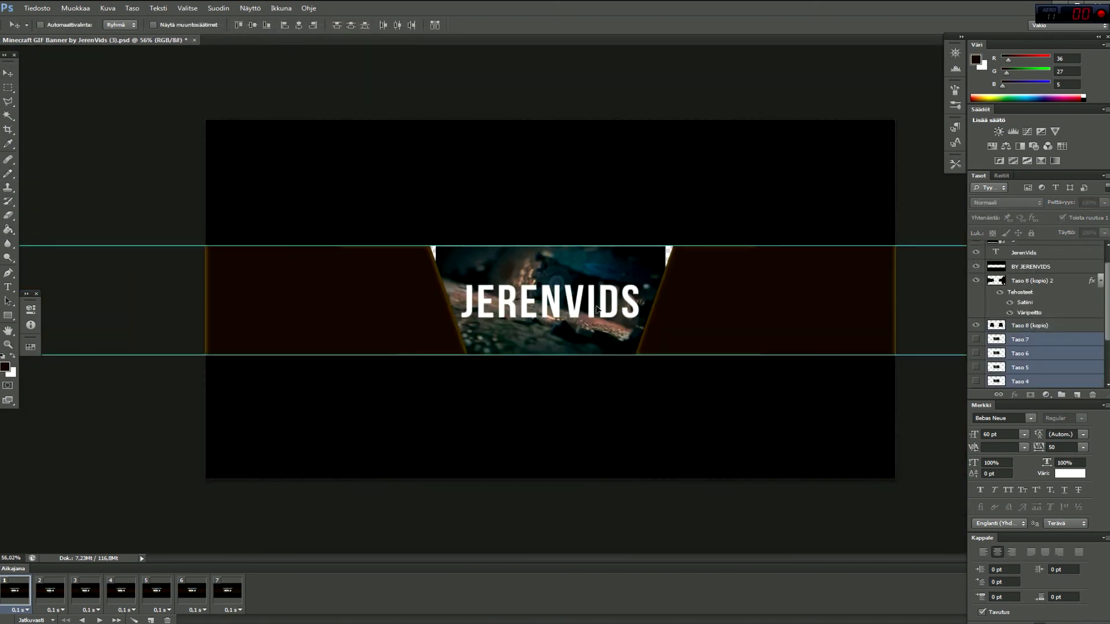